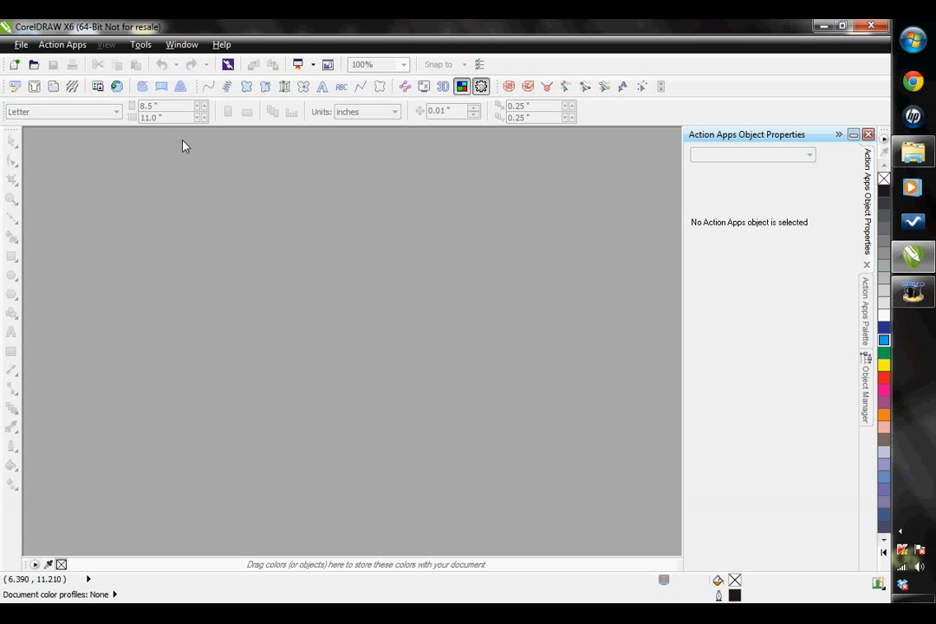
# Search the template browser for "paw" and open the CATPAW1.eps design
pyautogui.click(98, 87)
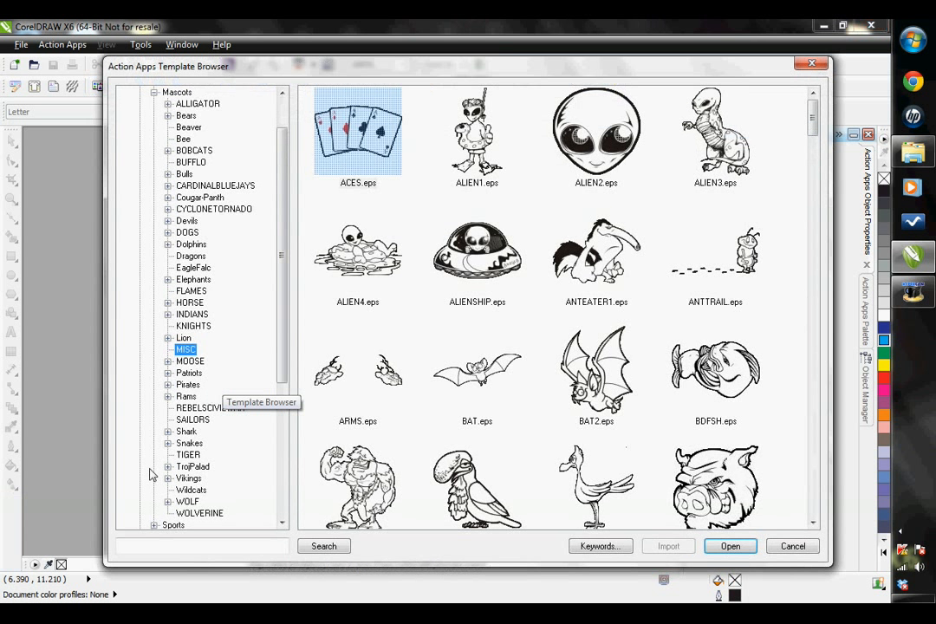
pyautogui.click(192, 545)
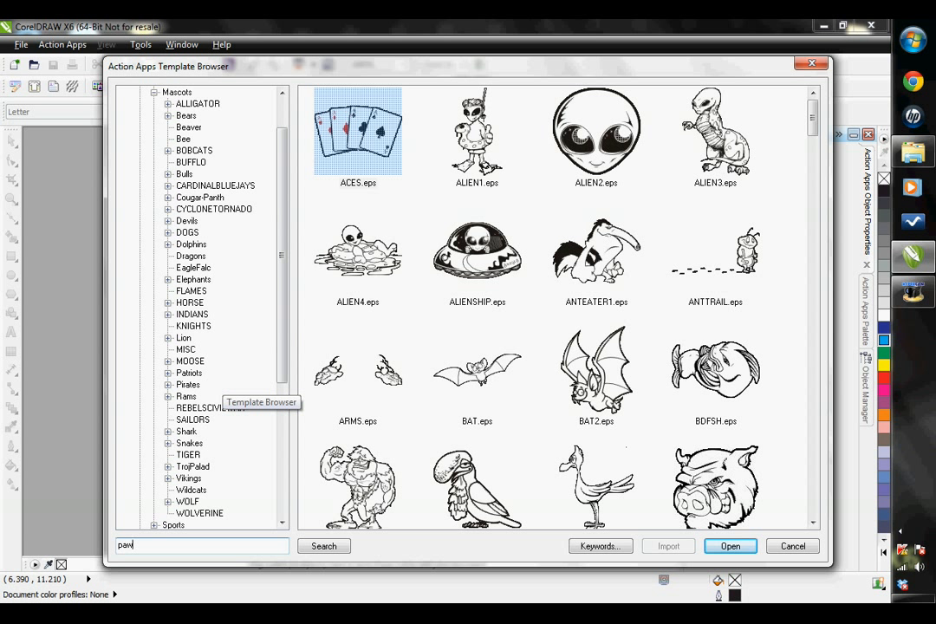
pyautogui.click(317, 546)
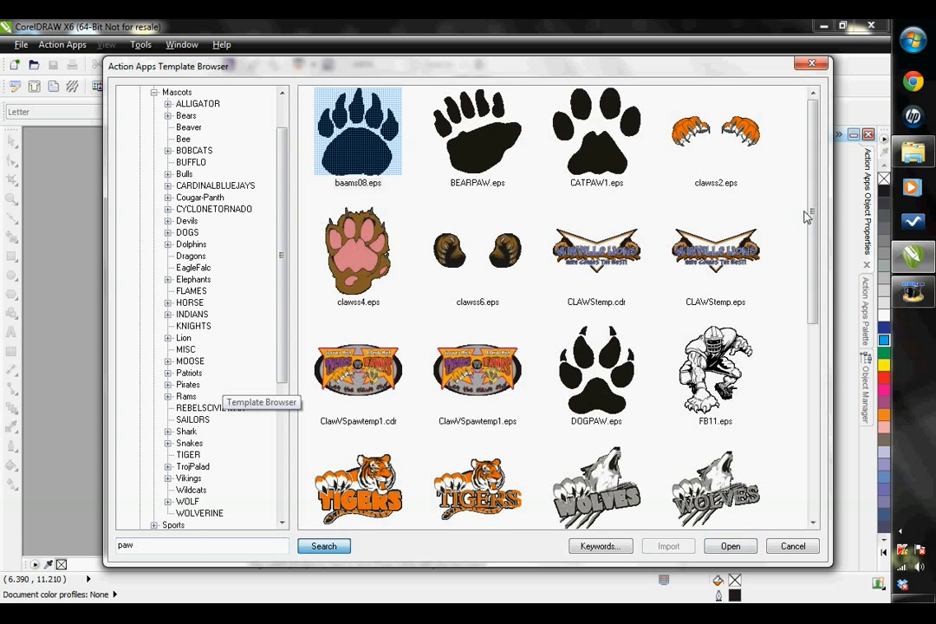
pyautogui.click(595, 158)
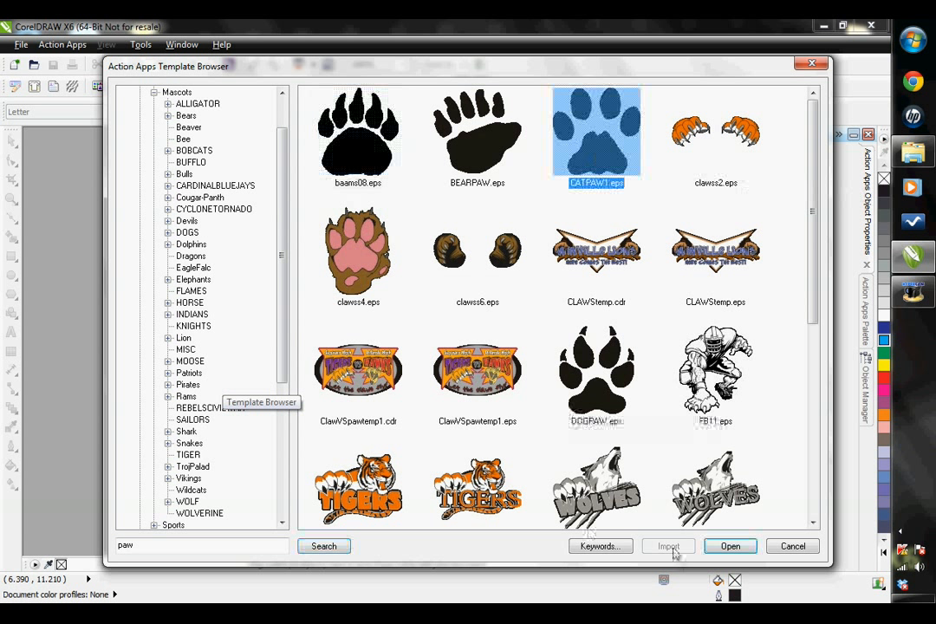
pyautogui.click(730, 546)
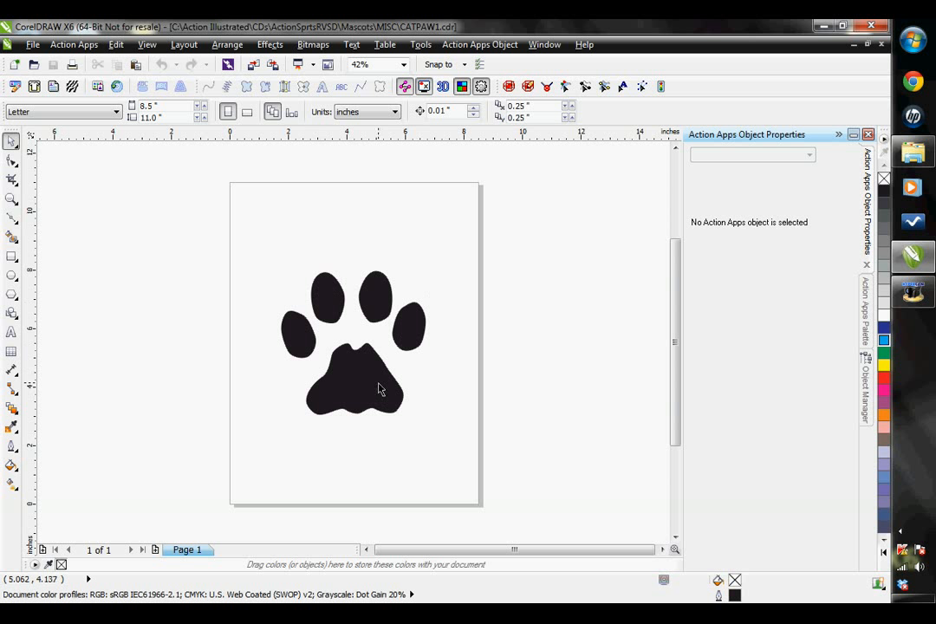
# In the Object Manager, move the inner left toe curve directly below the outer left toe curve, checking the order of all five curves
pyautogui.click(865, 392)
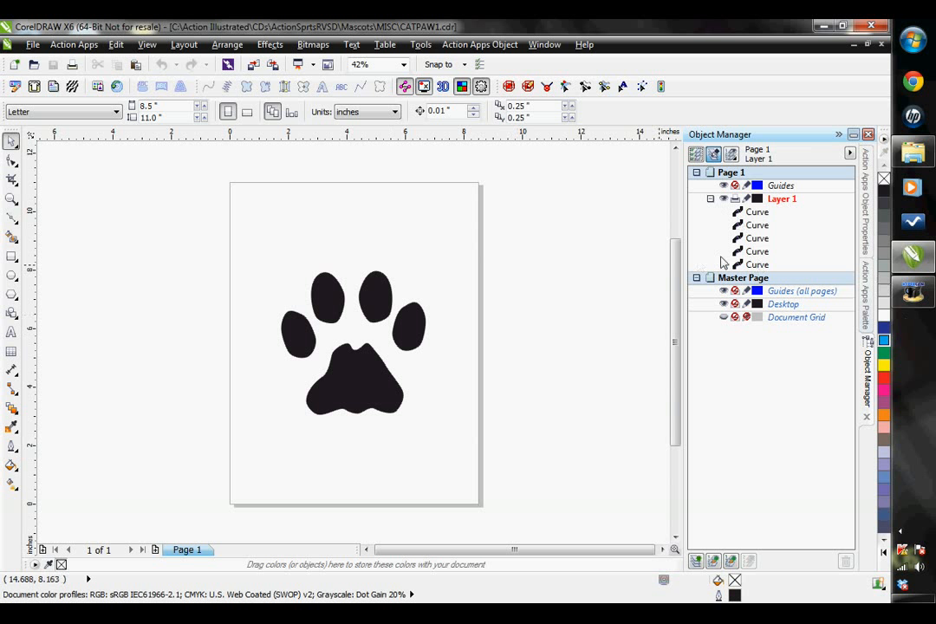
pyautogui.click(757, 264)
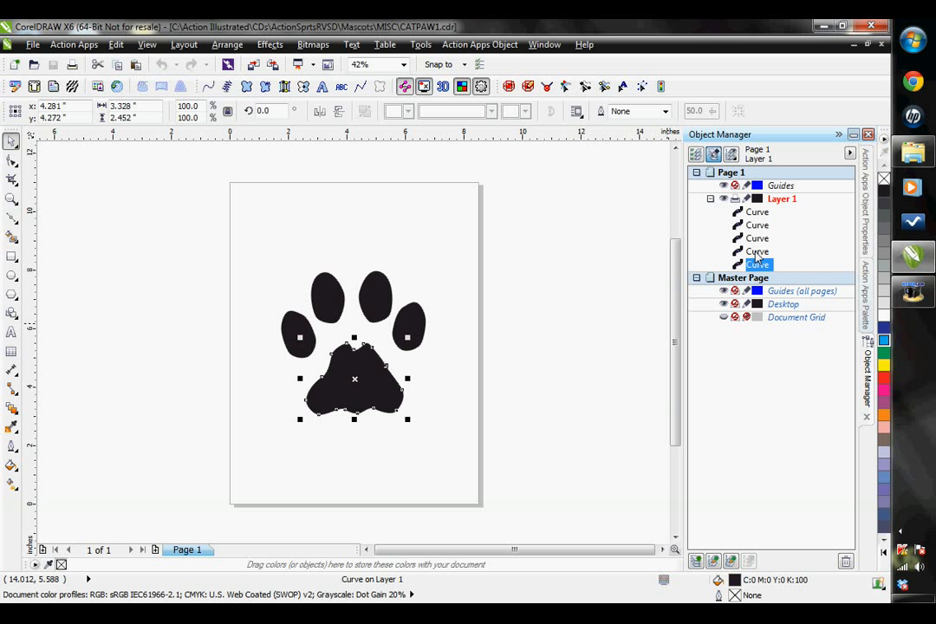
pyautogui.click(759, 253)
pyautogui.click(758, 239)
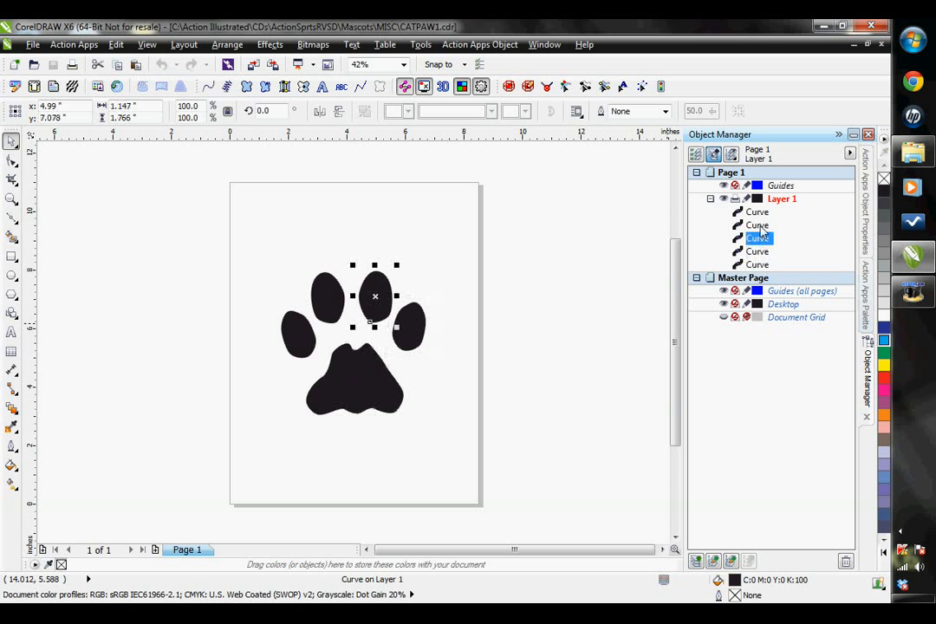
pyautogui.click(760, 226)
pyautogui.click(758, 213)
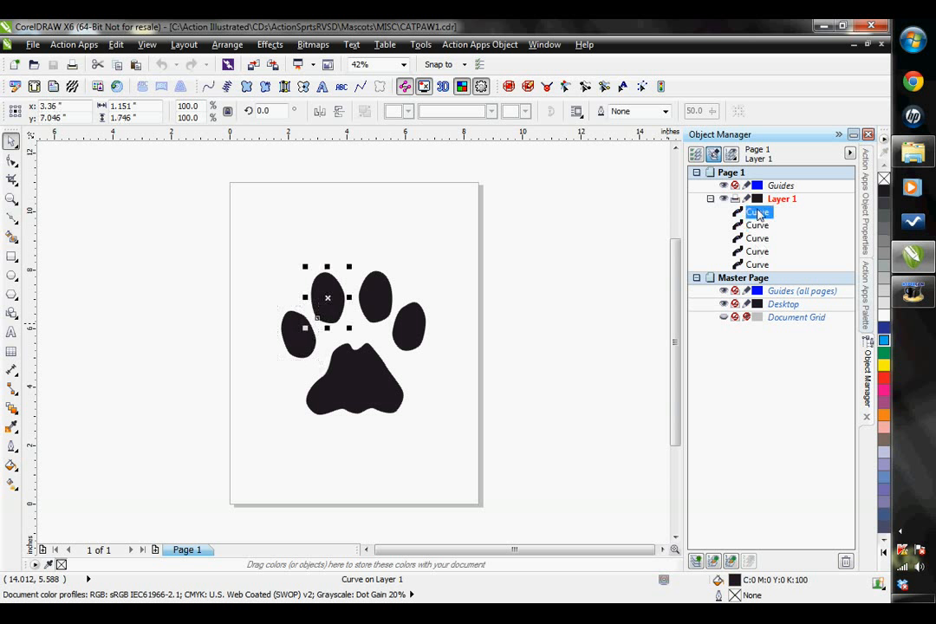
pyautogui.moveTo(759, 214); pyautogui.dragTo(756, 238)
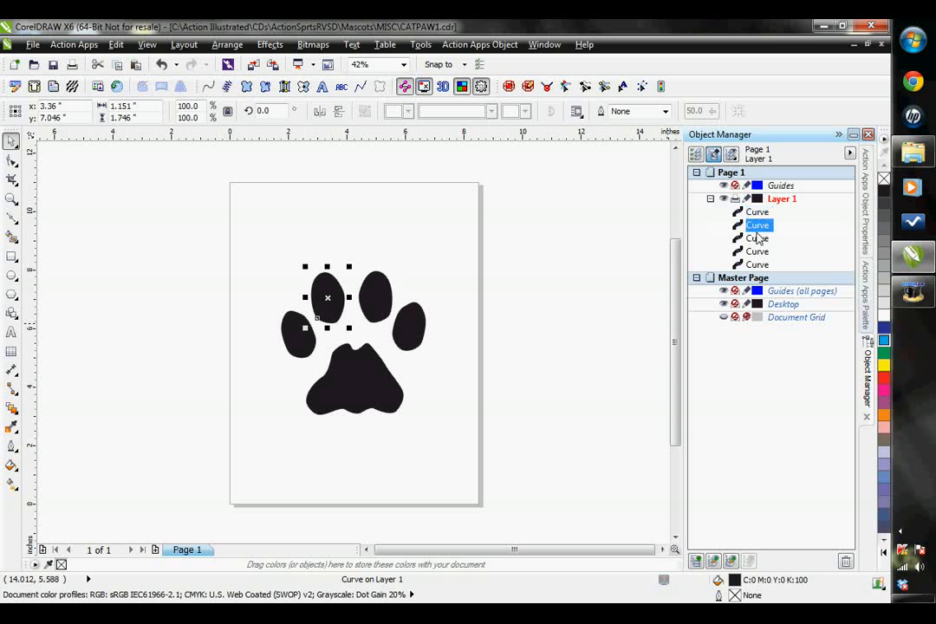
pyautogui.click(754, 266)
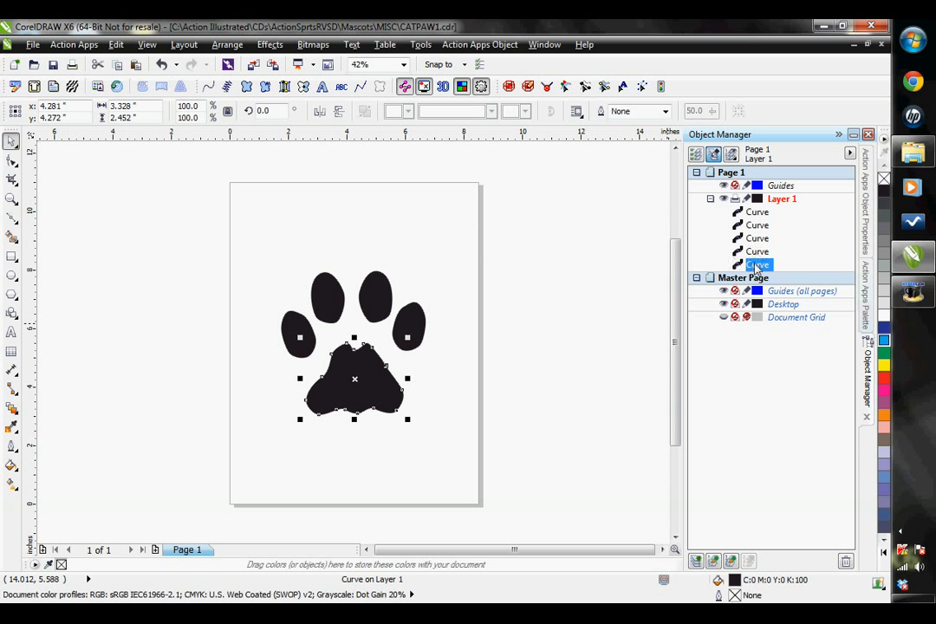
pyautogui.click(759, 252)
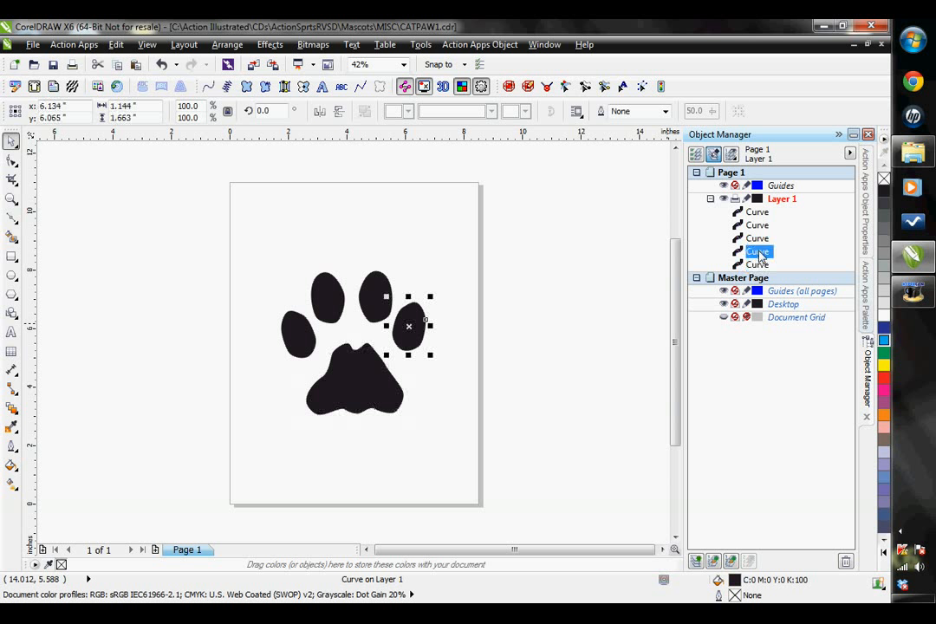
pyautogui.click(759, 238)
pyautogui.click(759, 225)
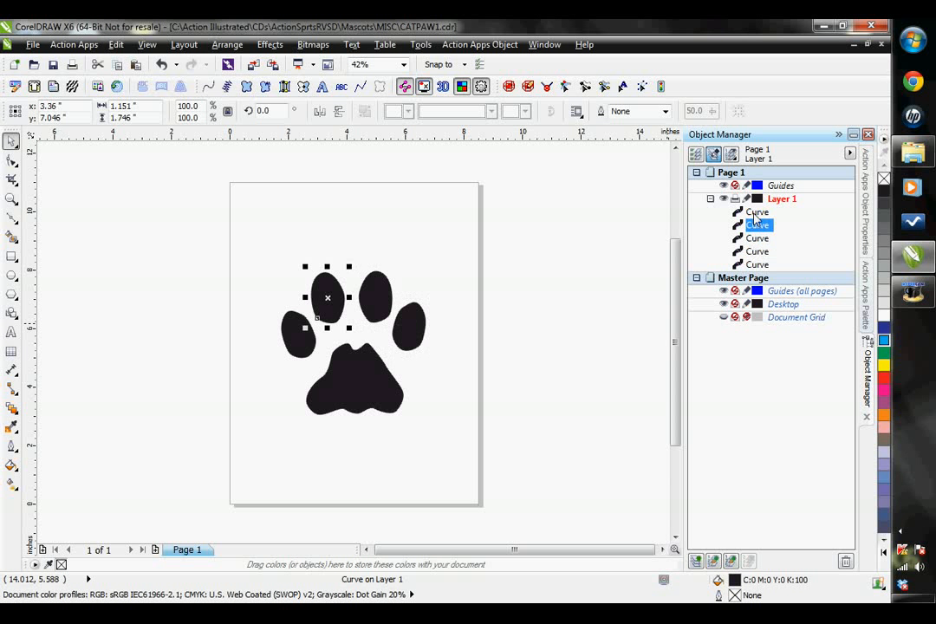
pyautogui.click(754, 213)
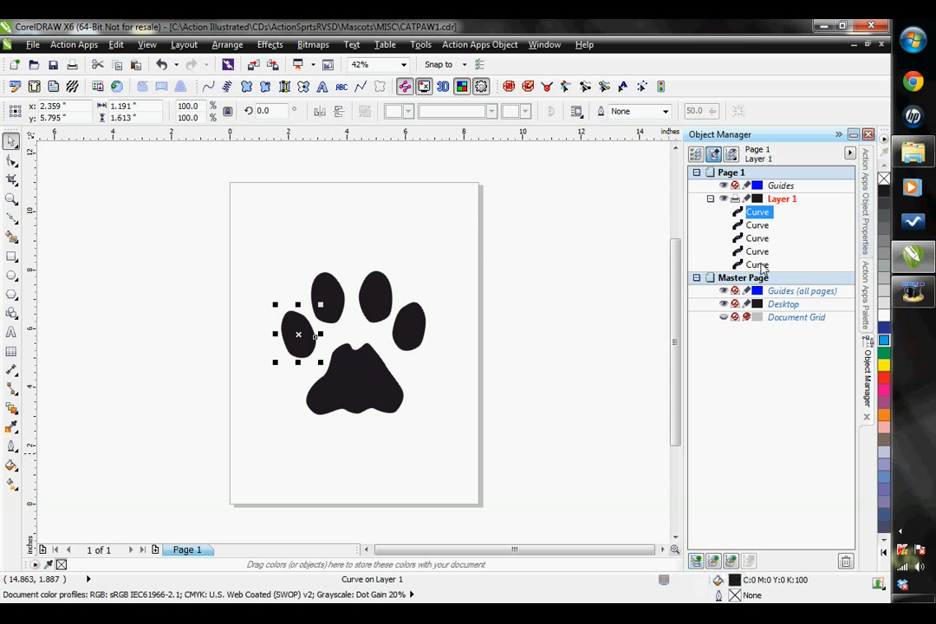
# Create a new layer above Layer 1 and paste a copy of all five paw curves onto it
pyautogui.click(697, 562)
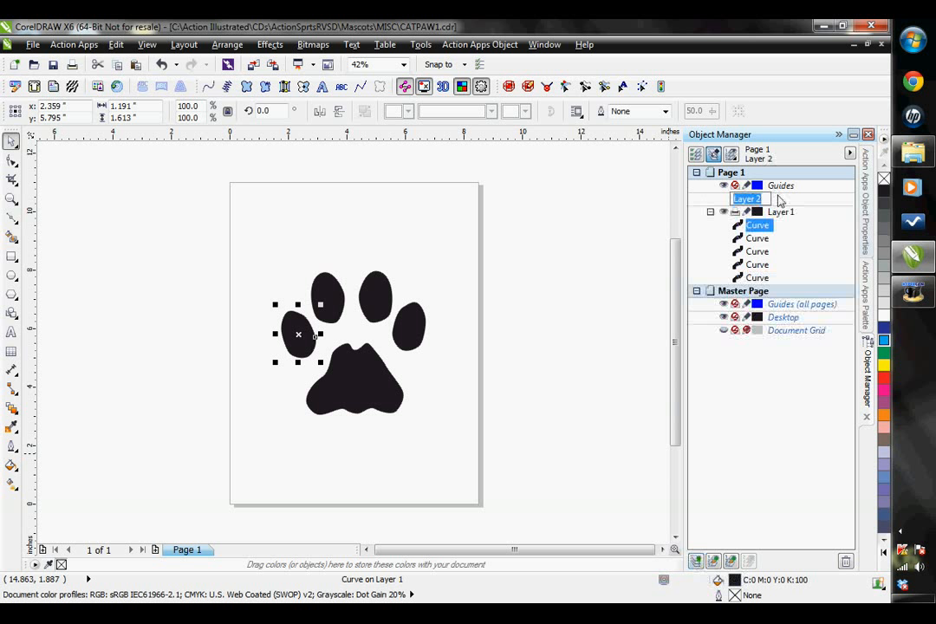
pyautogui.press('Return')
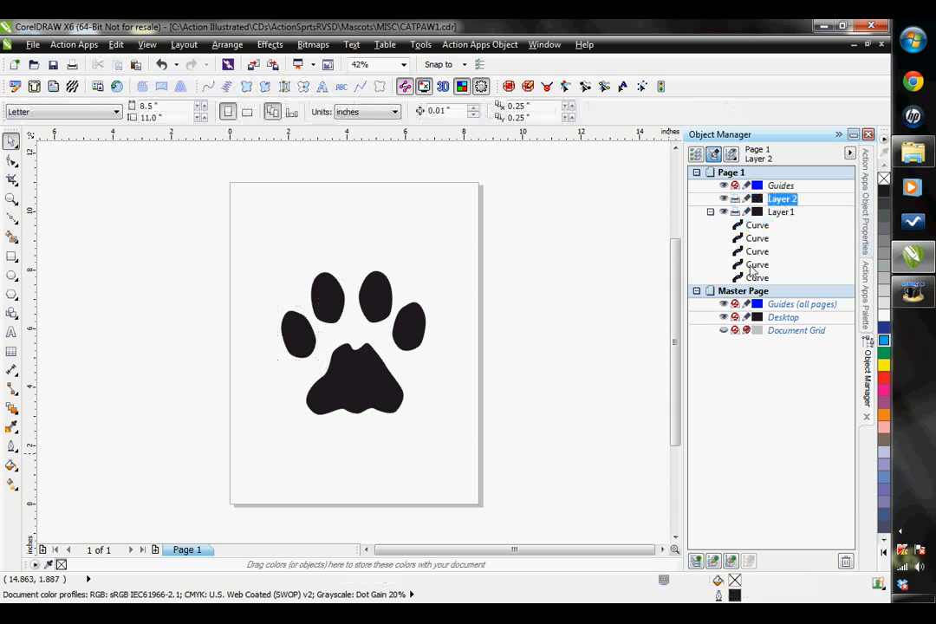
pyautogui.click(758, 278)
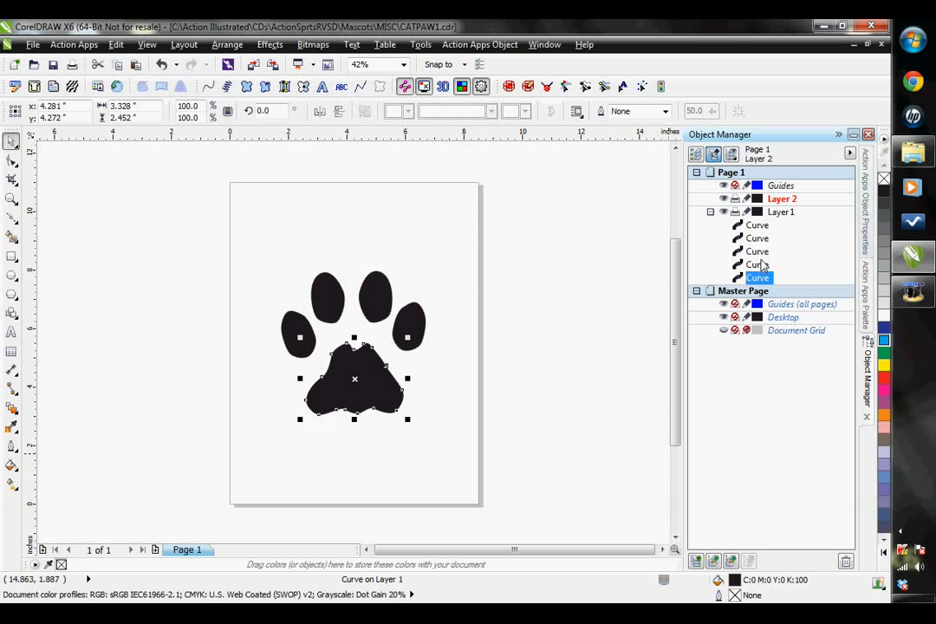
pyautogui.keyDown('ctrl'); pyautogui.click(757, 265); pyautogui.keyUp('ctrl')
pyautogui.keyDown('ctrl'); pyautogui.click(757, 253); pyautogui.keyUp('ctrl')
pyautogui.keyDown('ctrl'); pyautogui.click(756, 240); pyautogui.keyUp('ctrl')
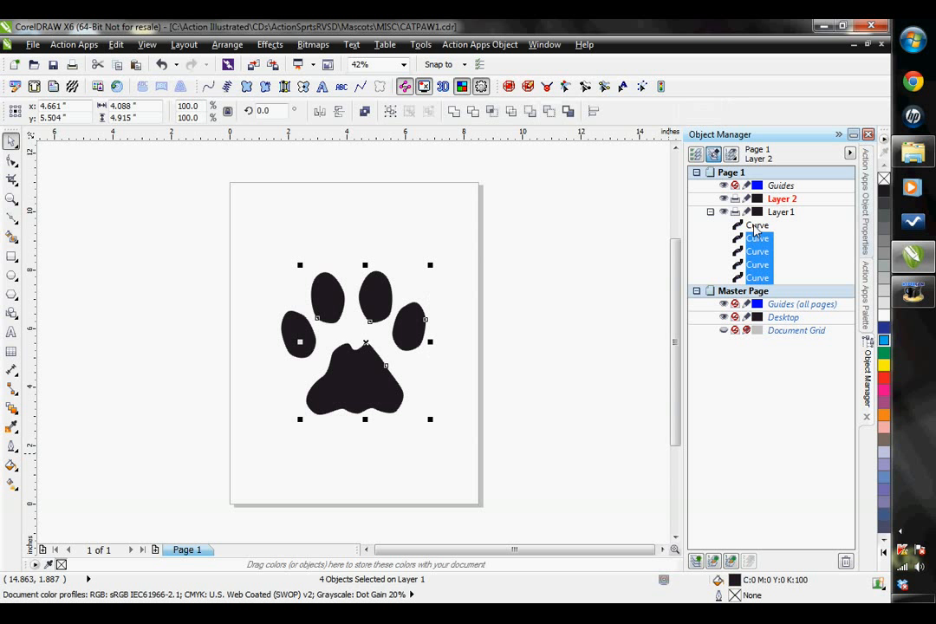
pyautogui.keyDown('ctrl'); pyautogui.click(757, 225); pyautogui.keyUp('ctrl')
pyautogui.click(115, 44)
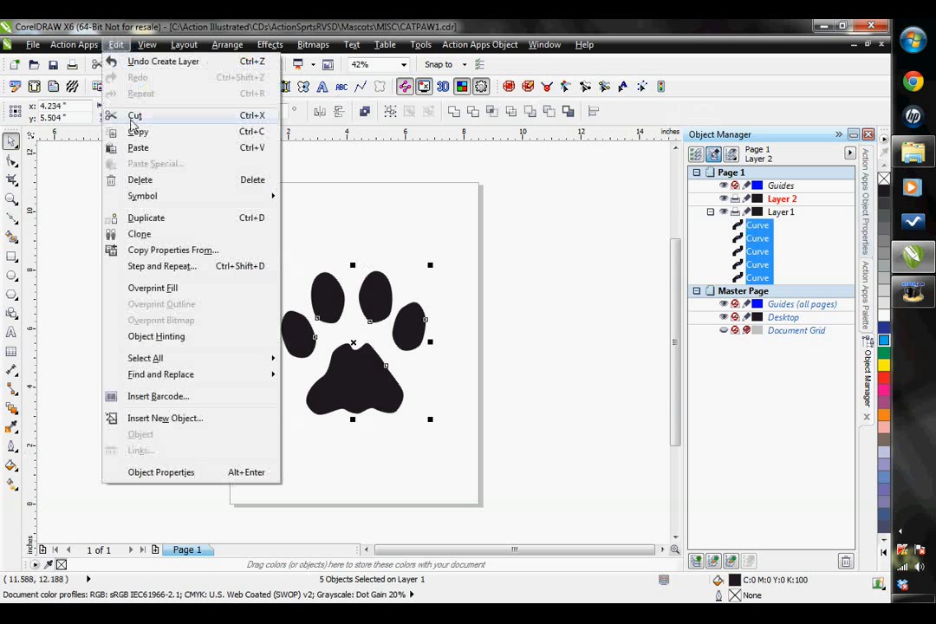
pyautogui.click(156, 135)
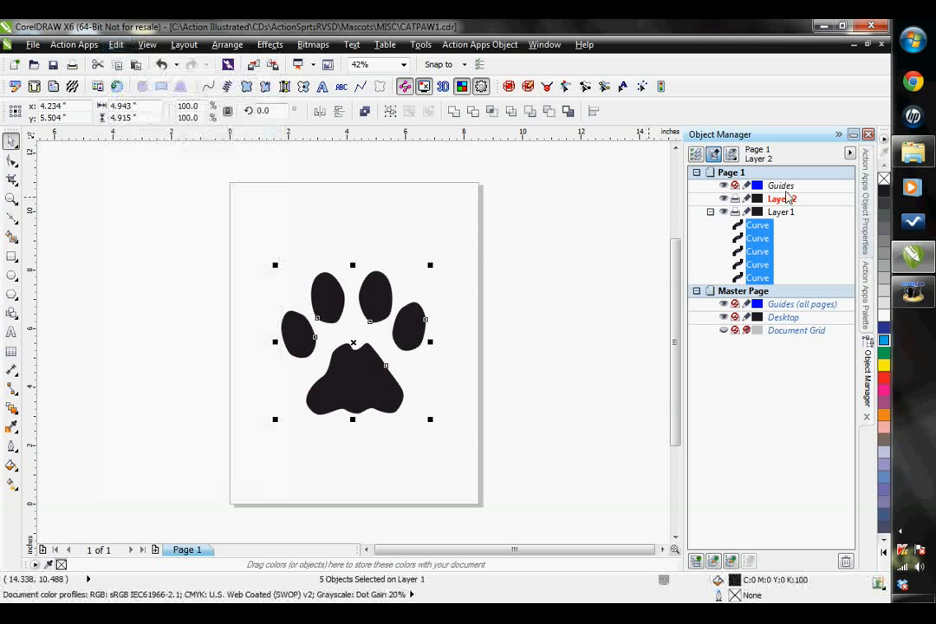
pyautogui.click(783, 201)
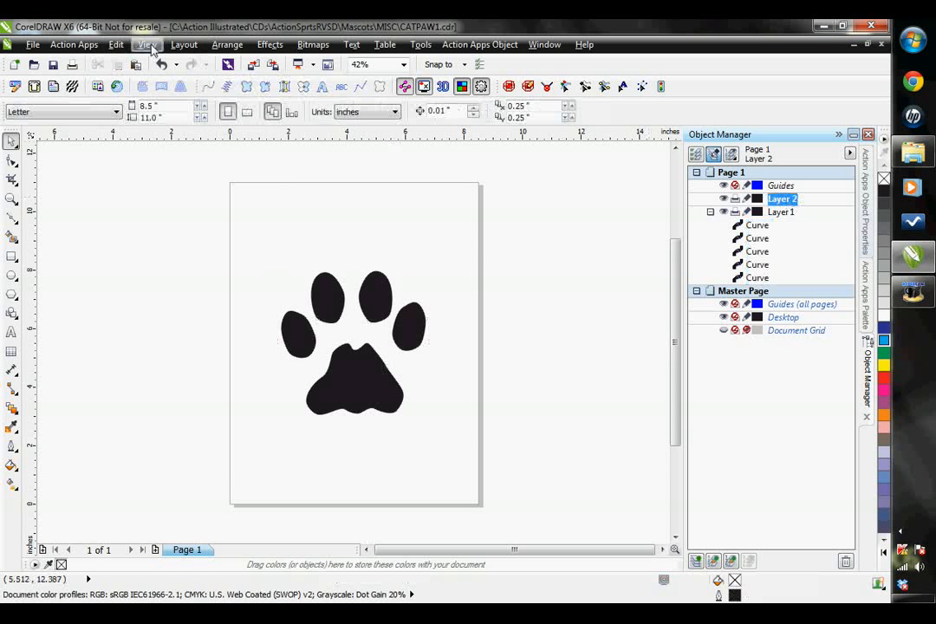
pyautogui.click(117, 45)
pyautogui.click(134, 148)
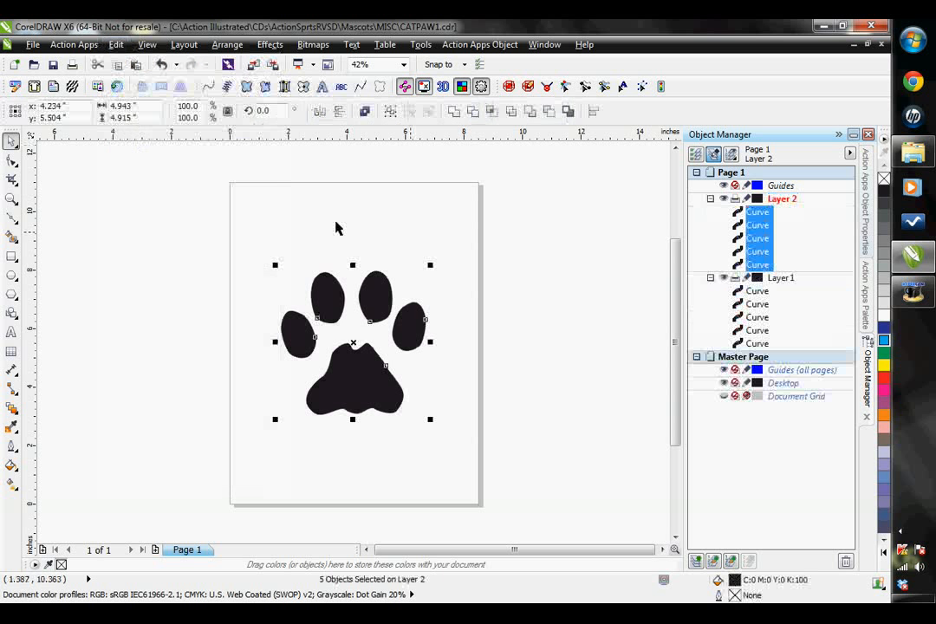
# Add another layer above Layer 2, paste the five copied paw curves onto it, and clear the selection
pyautogui.click(696, 561)
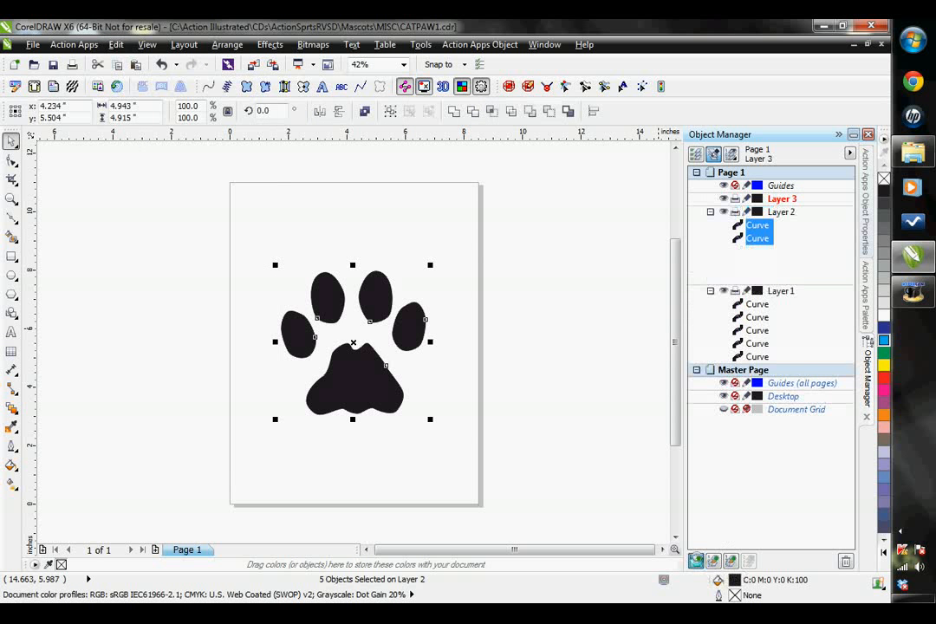
pyautogui.click(781, 200)
pyautogui.click(116, 46)
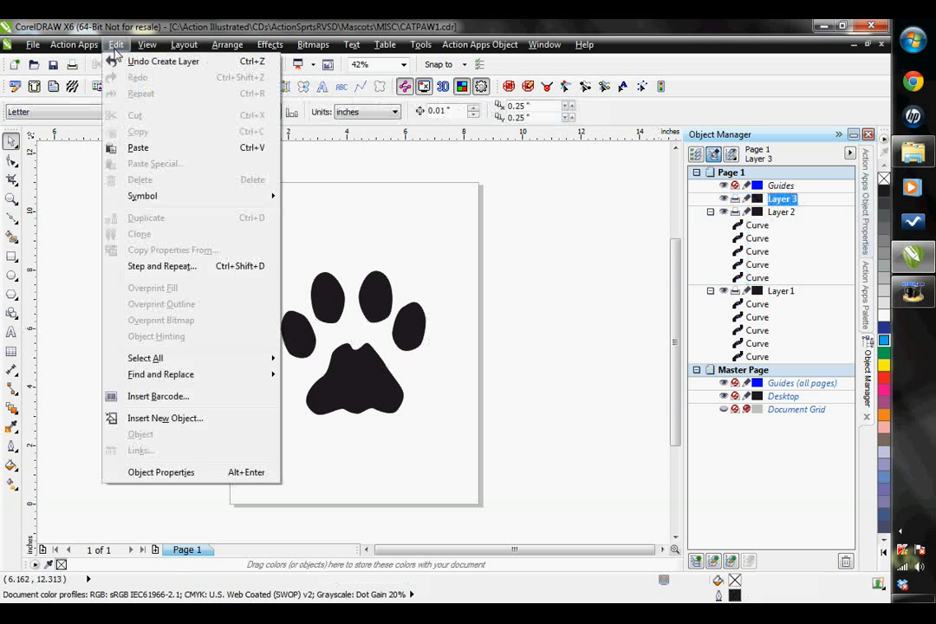
pyautogui.click(138, 147)
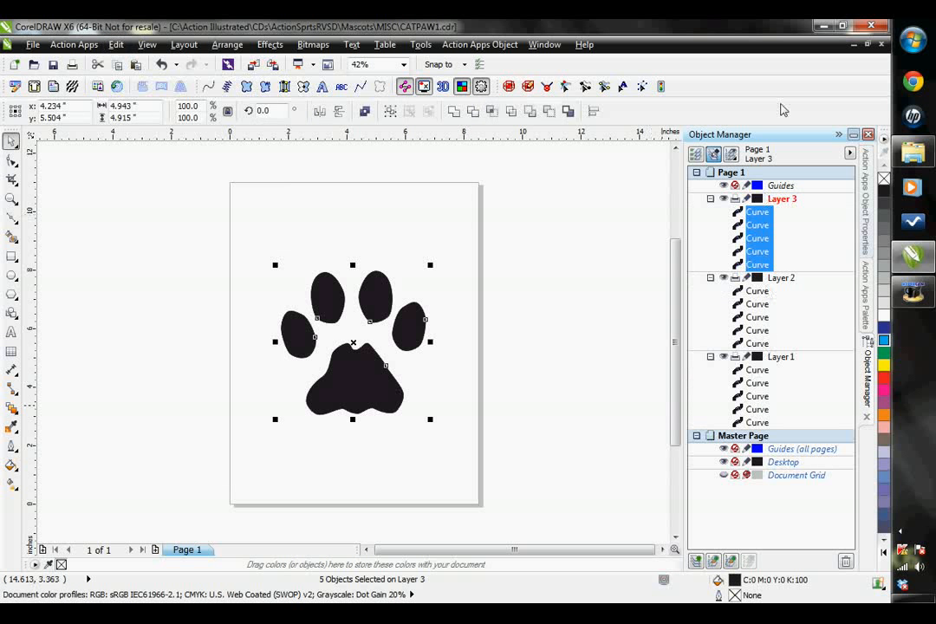
pyautogui.click(789, 308)
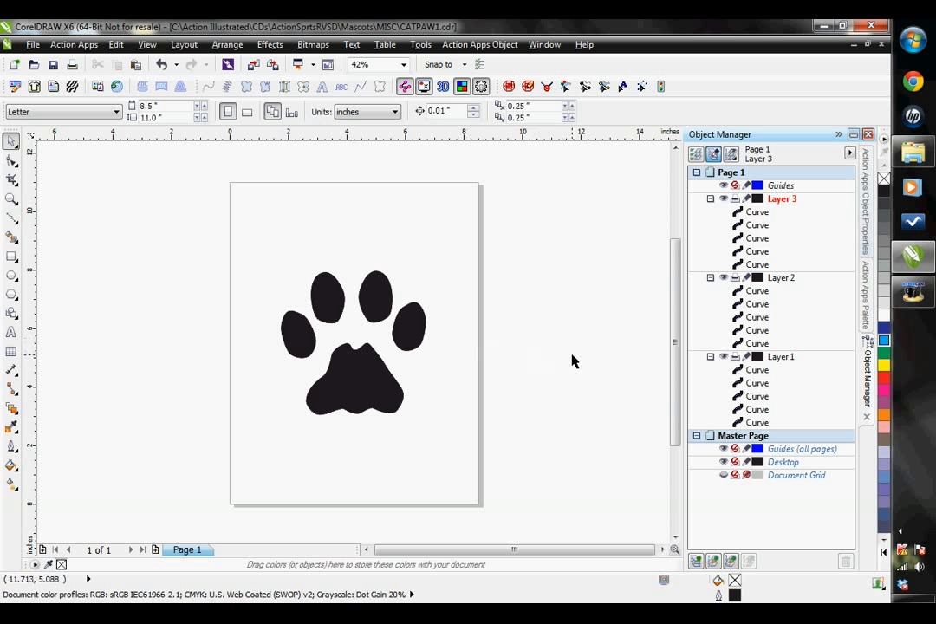
# Convert all five curves on Layer 1 to Run stitch objects and color their outlines pink (#EC268F)
pyautogui.click(766, 424)
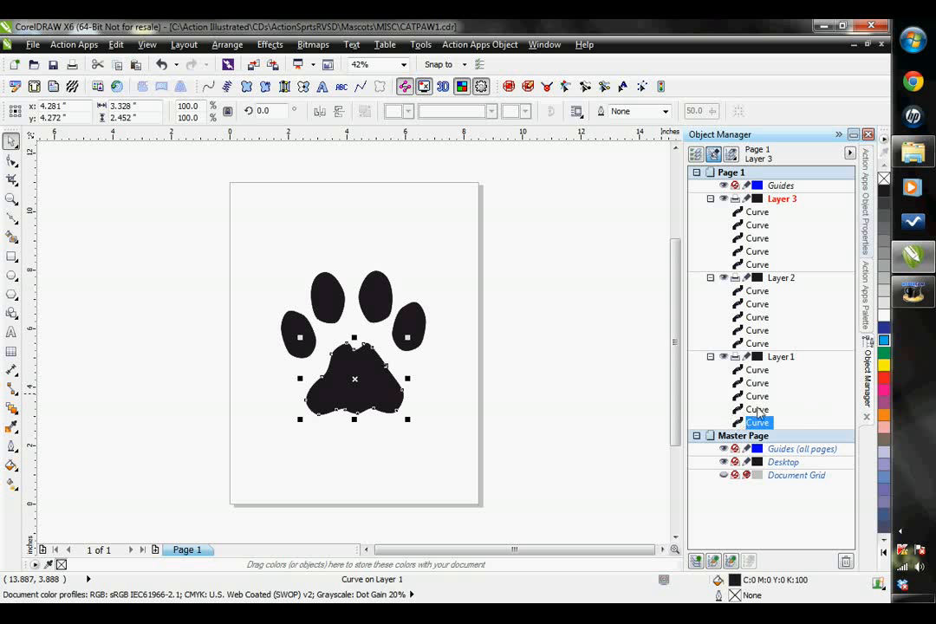
pyautogui.keyDown('ctrl'); pyautogui.click(757, 409); pyautogui.keyUp('ctrl')
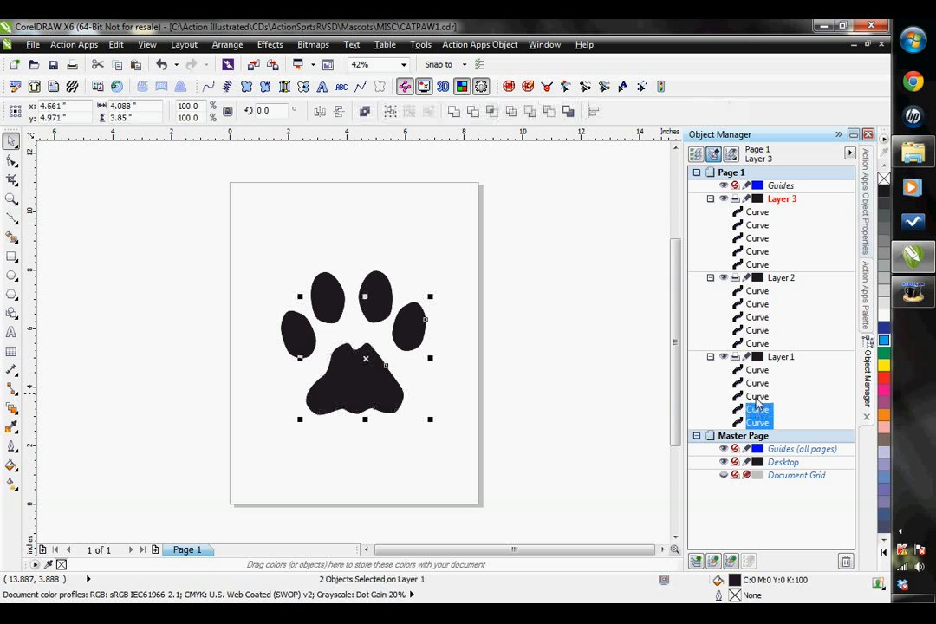
pyautogui.keyDown('ctrl'); pyautogui.click(758, 396); pyautogui.keyUp('ctrl')
pyautogui.keyDown('ctrl'); pyautogui.click(758, 383); pyautogui.keyUp('ctrl')
pyautogui.keyDown('ctrl'); pyautogui.click(758, 371); pyautogui.keyUp('ctrl')
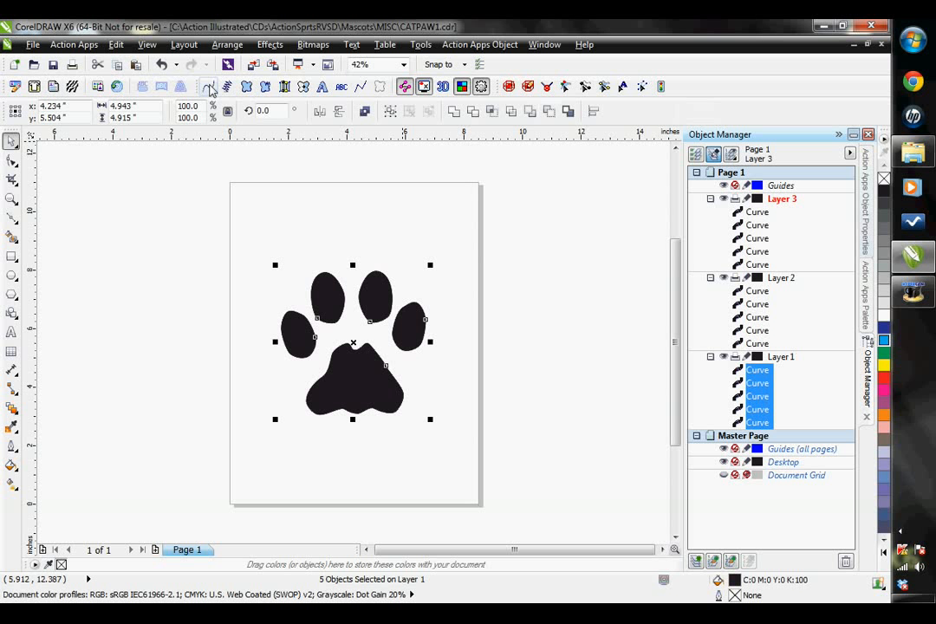
pyautogui.click(208, 87)
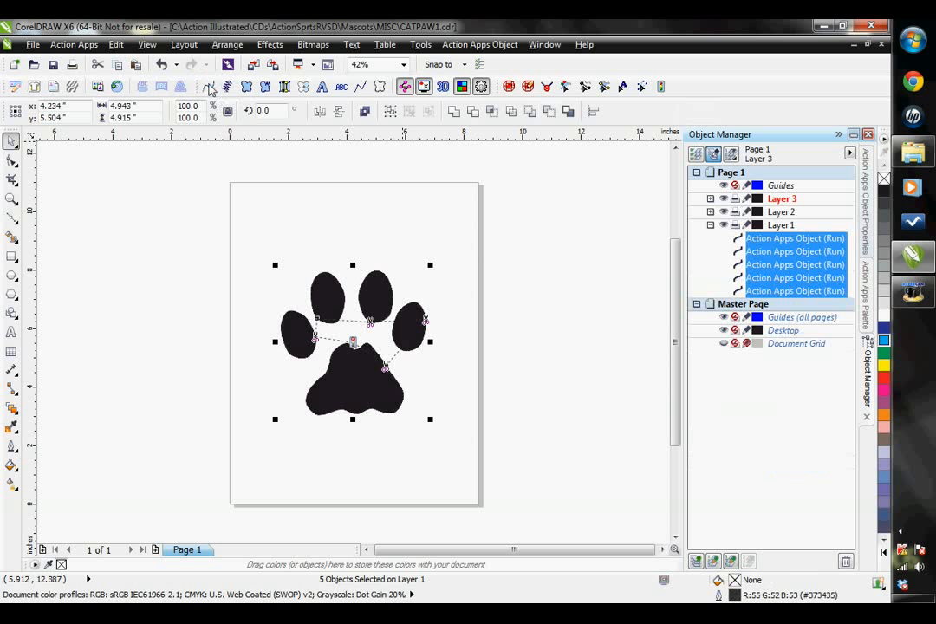
pyautogui.rightClick(883, 394)
# Apply Auto Start/Stop to the five selected run objects on Layer 1 to optimize their connecting stitches
pyautogui.scroll(4, 347, 356)
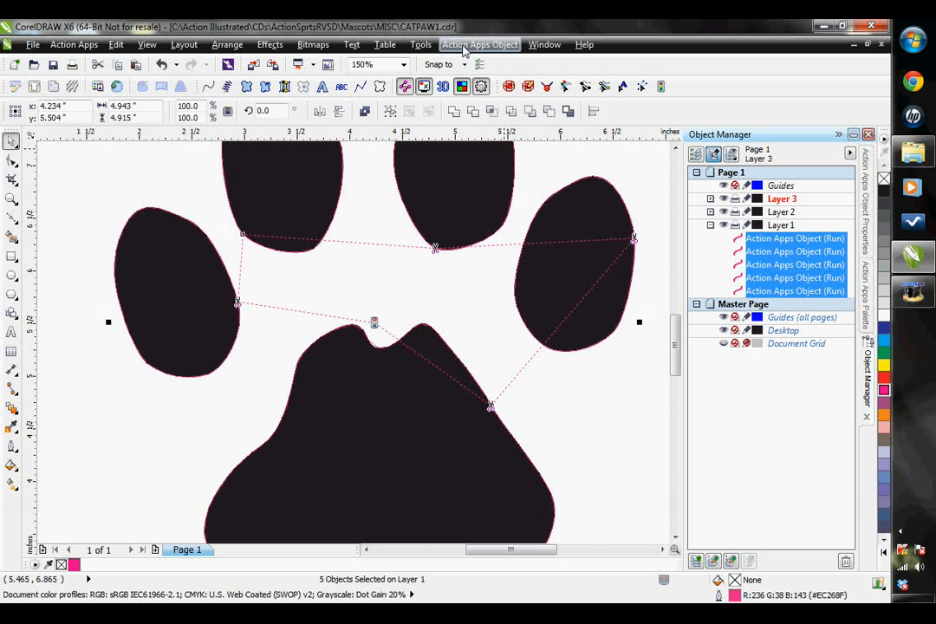
pyautogui.click(465, 45)
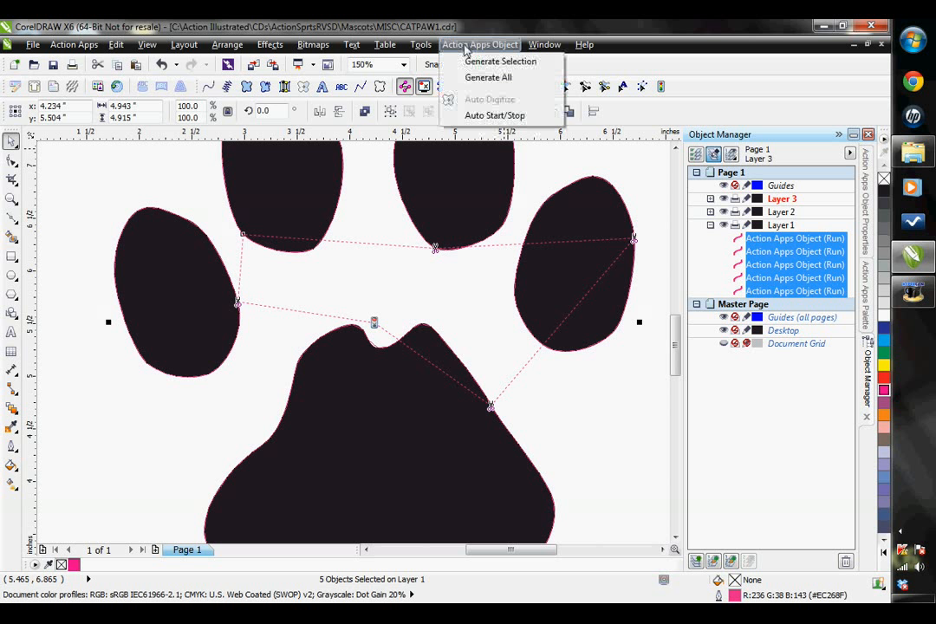
pyautogui.click(495, 116)
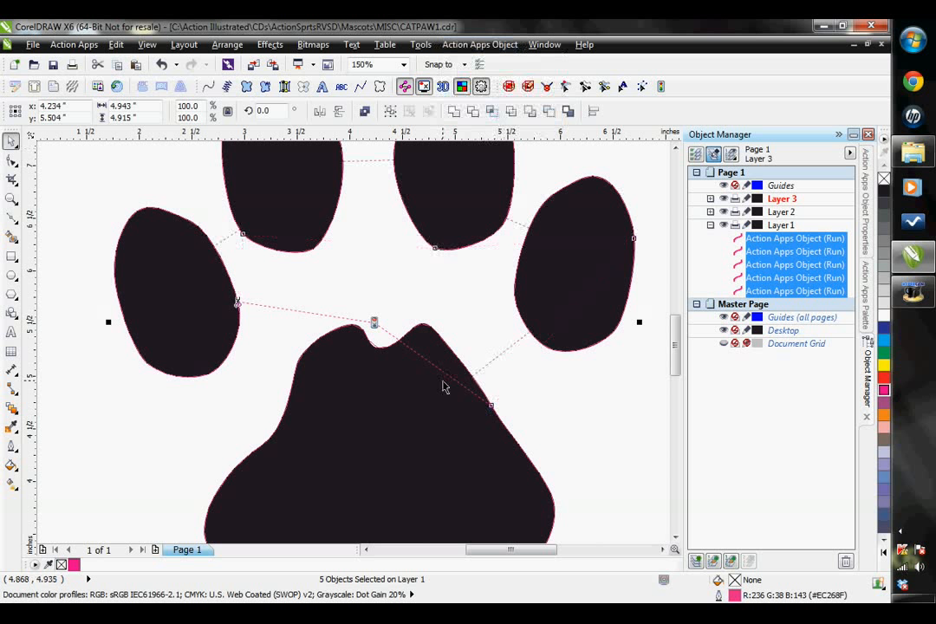
pyautogui.scroll(-1, 443, 385)
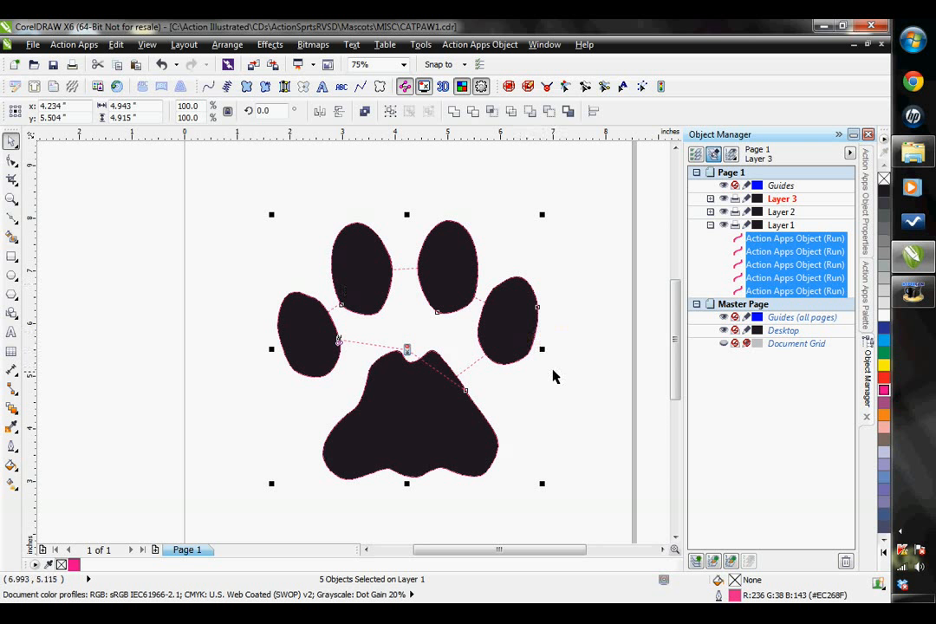
pyautogui.scroll(-2, 598, 406)
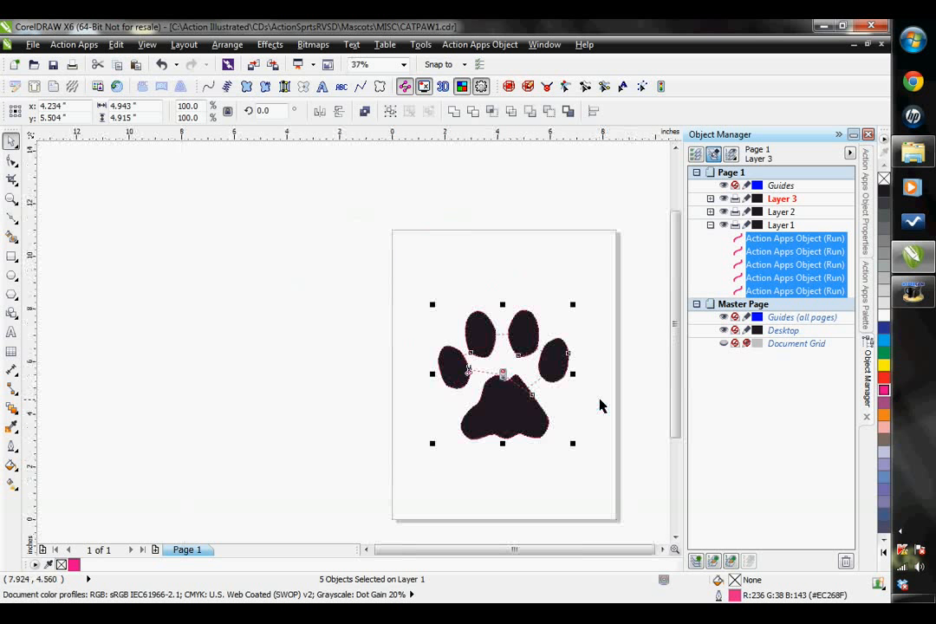
# Clear the selection and draw a straight vertical line about 4.06 inches long from between the two upper toes to above the page
pyautogui.click(661, 549)
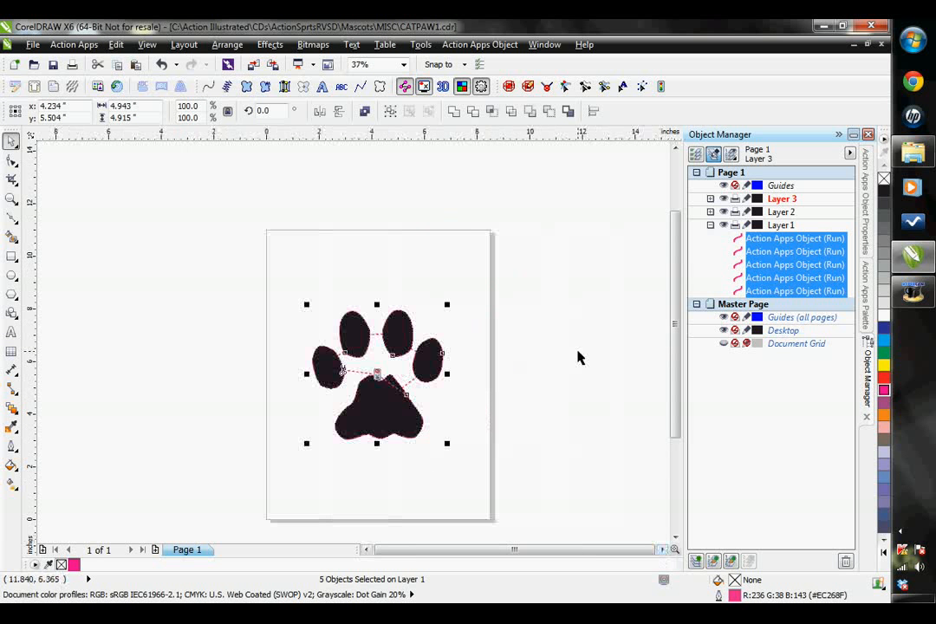
pyautogui.click(578, 351)
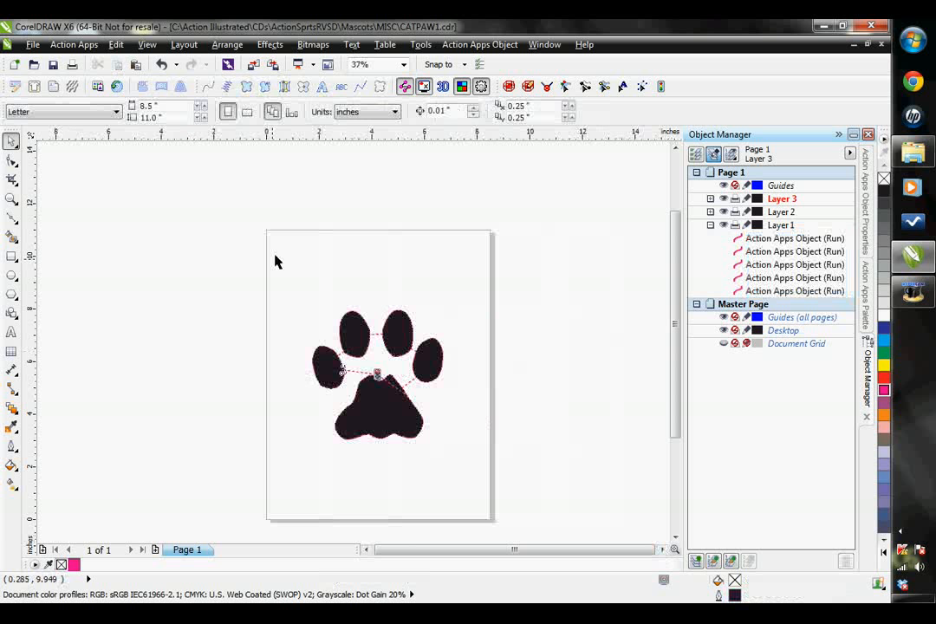
pyautogui.click(11, 219)
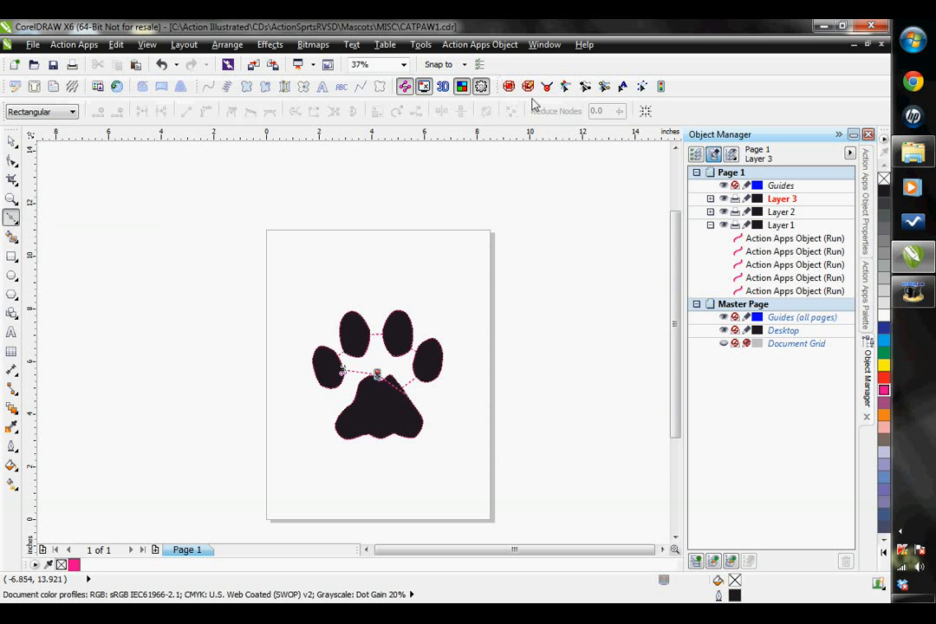
pyautogui.click(375, 313)
pyautogui.click(375, 207)
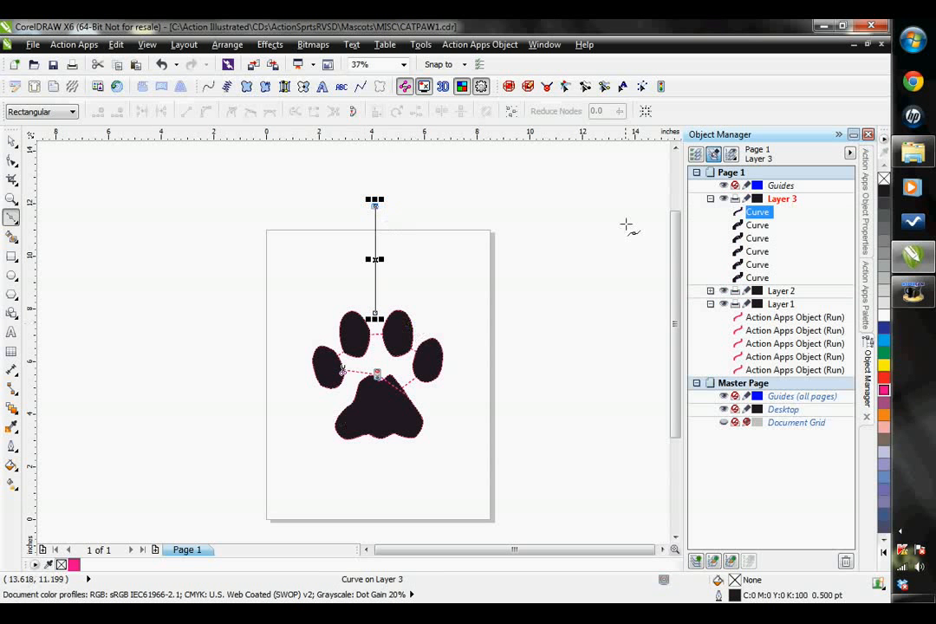
# Move the new vertical line to the top of Layer 1's objects and convert it to a Run stitch object
pyautogui.click(12, 144)
pyautogui.moveTo(757, 211); pyautogui.dragTo(769, 318)
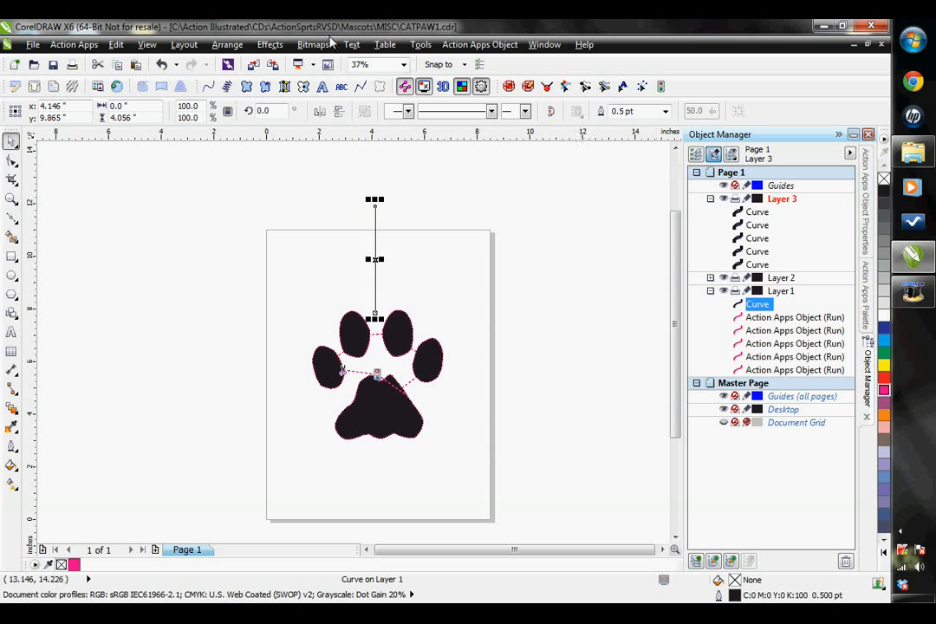
pyautogui.click(208, 87)
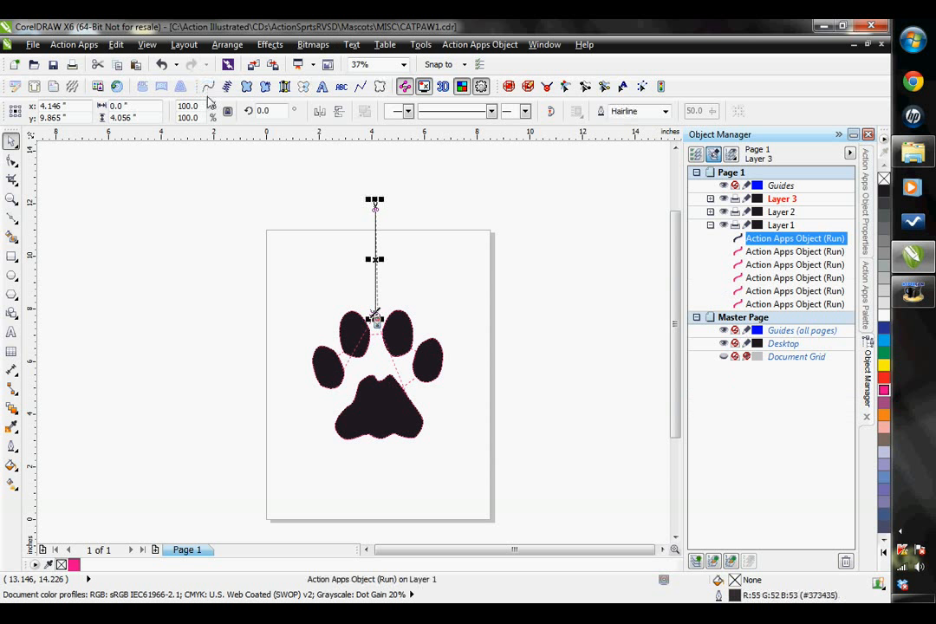
# Set the run style of the vertical line's Run object to Needle up and apply it
pyautogui.click(866, 217)
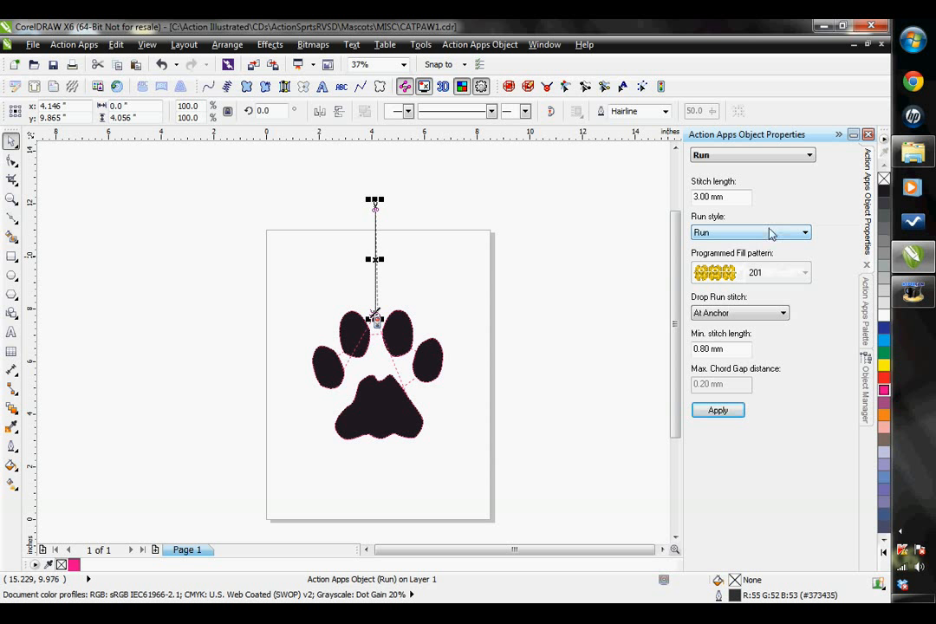
pyautogui.click(770, 233)
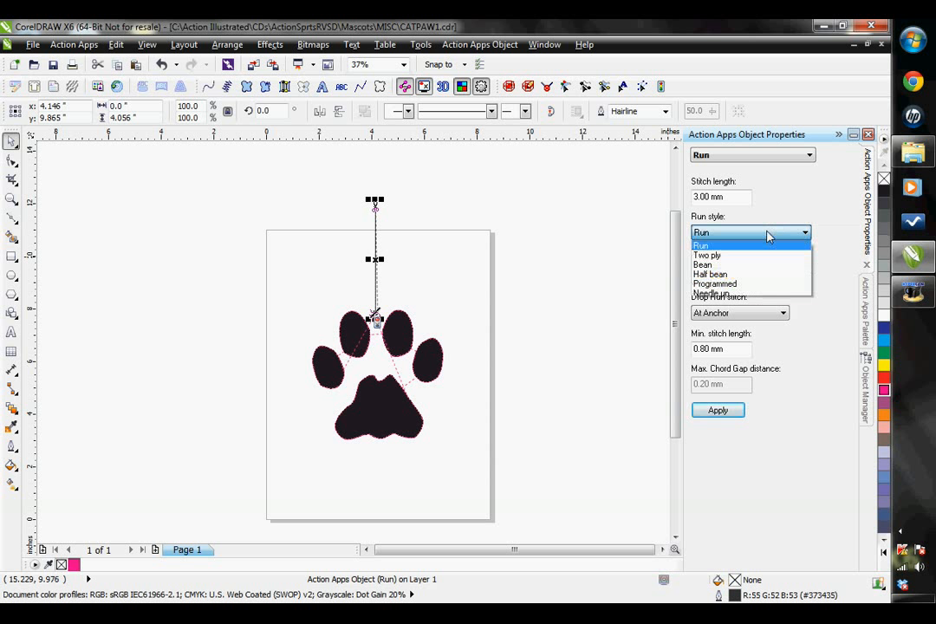
pyautogui.click(718, 294)
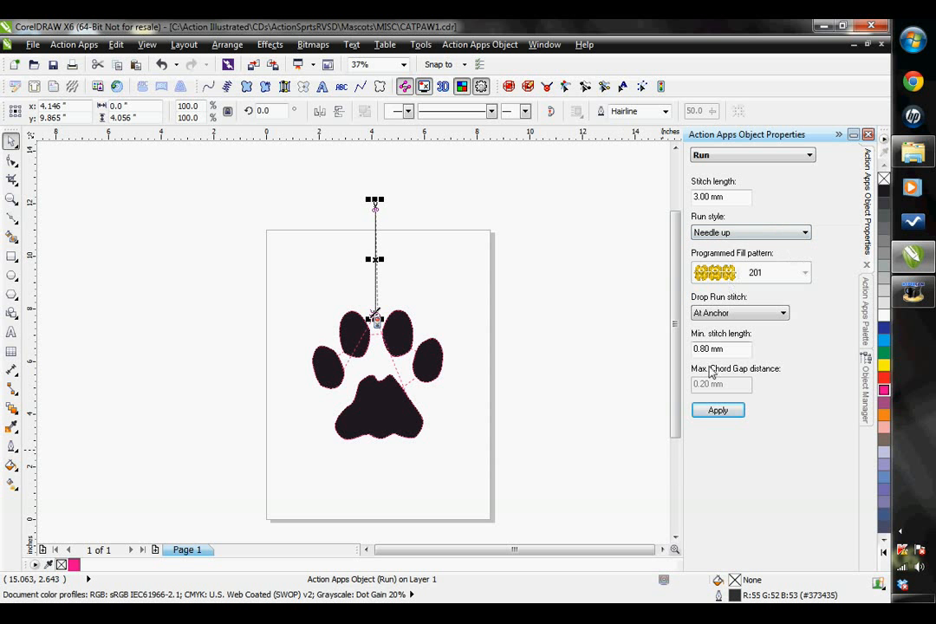
pyautogui.click(718, 413)
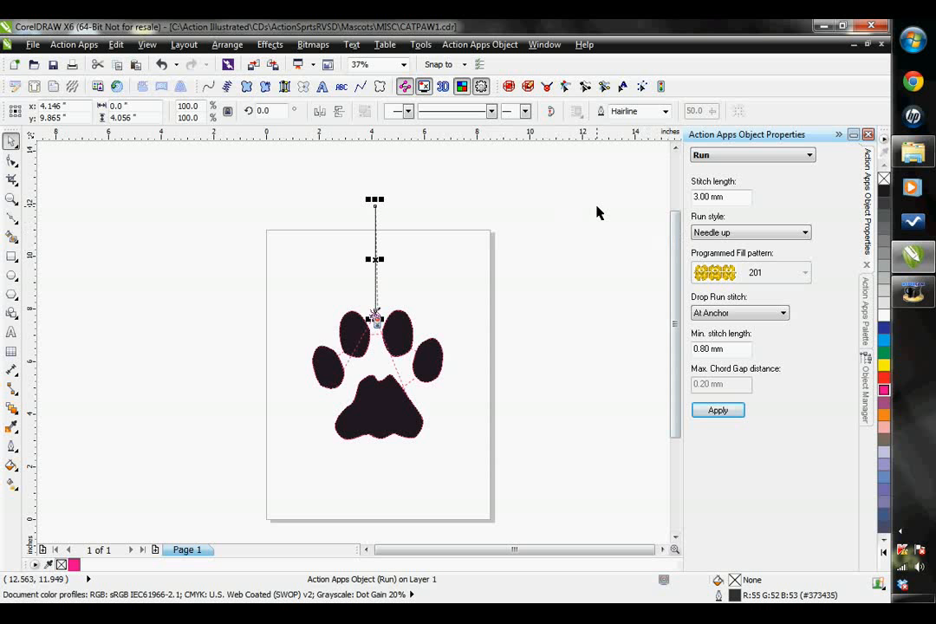
# Using the Beads Edit Tool, apply a Stop command to the end of the vertical run line, and deselect the line
pyautogui.click(565, 87)
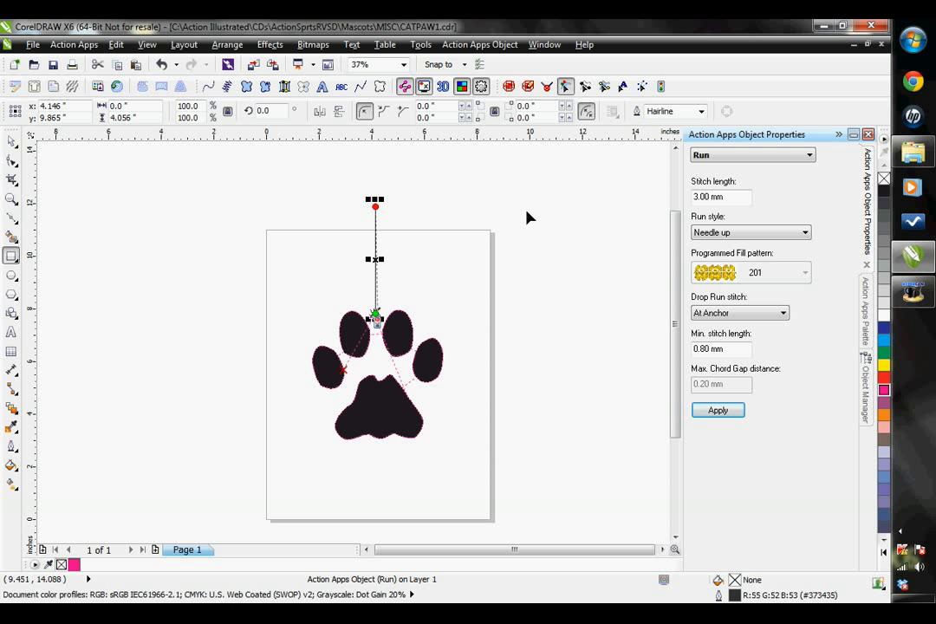
pyautogui.click(725, 159)
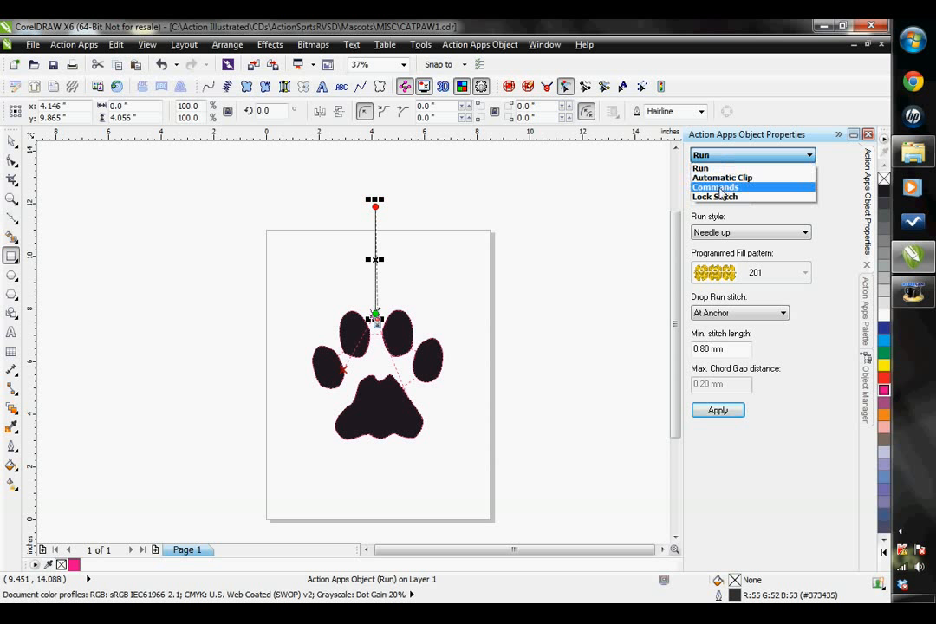
pyautogui.click(719, 188)
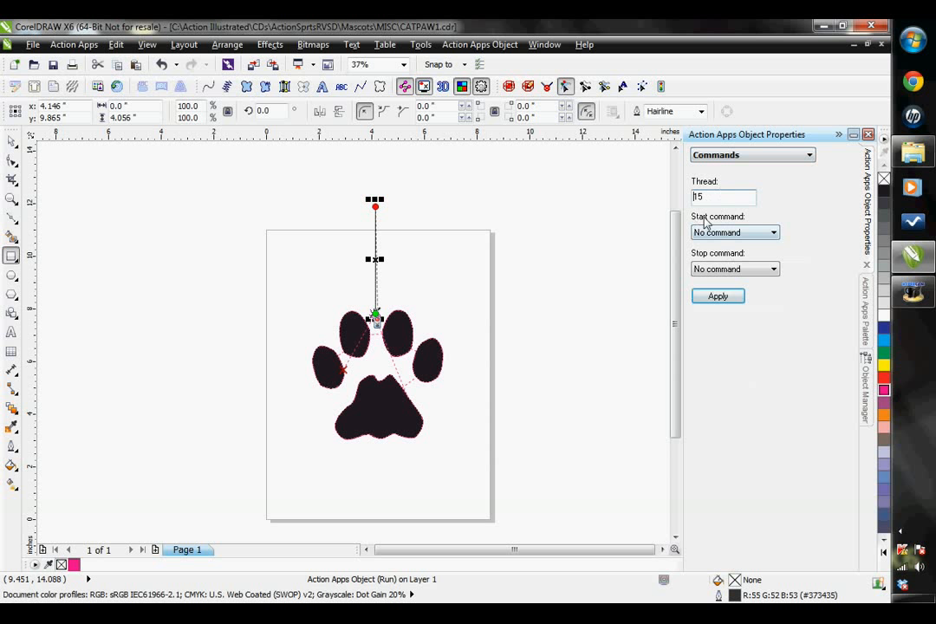
pyautogui.click(731, 270)
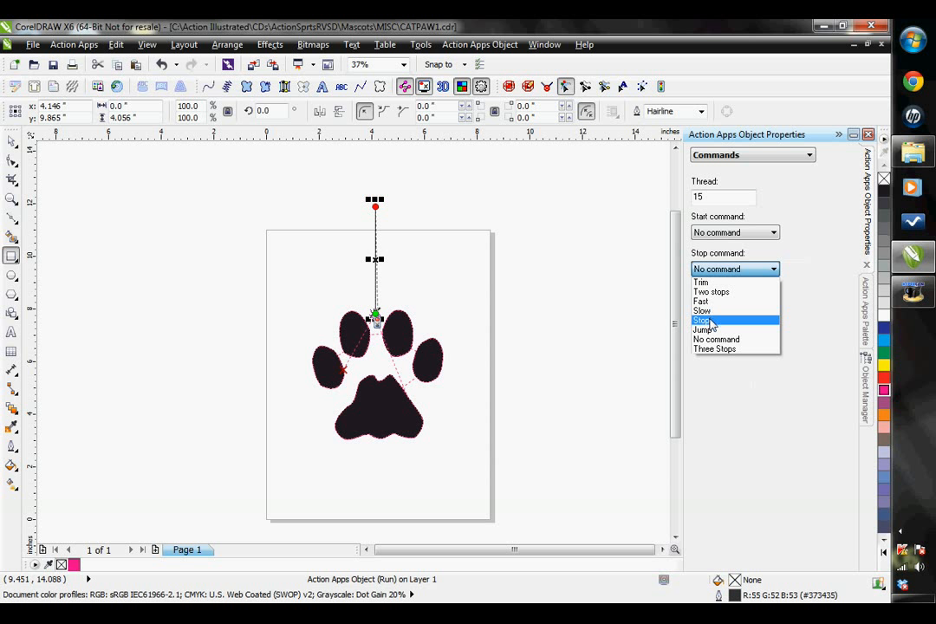
pyautogui.click(709, 321)
pyautogui.click(726, 297)
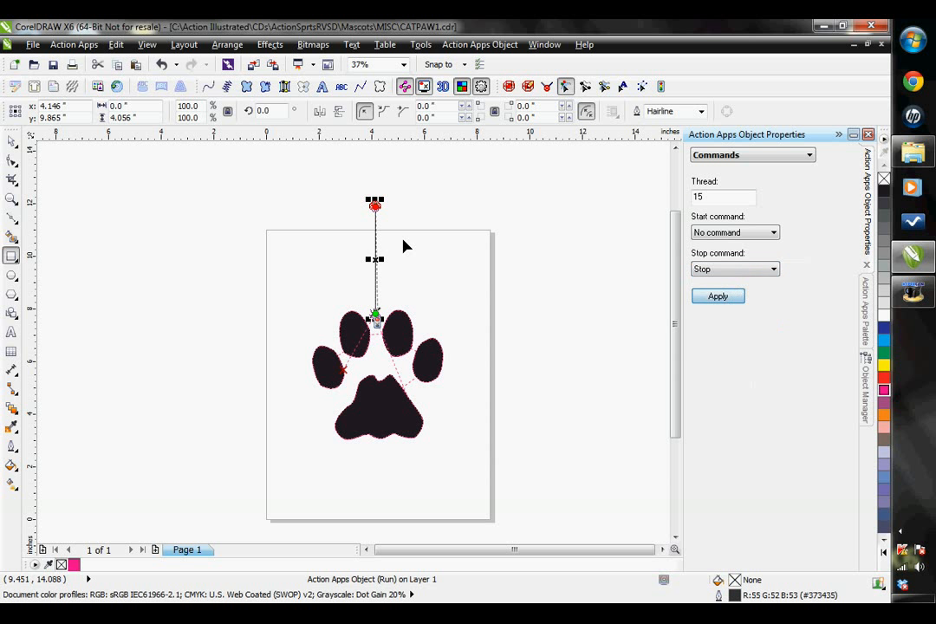
pyautogui.click(12, 142)
pyautogui.click(293, 217)
# Expand Layer 2 in the object list and check its five curves one by one, leaving nothing selected
pyautogui.scroll(1, 341, 208)
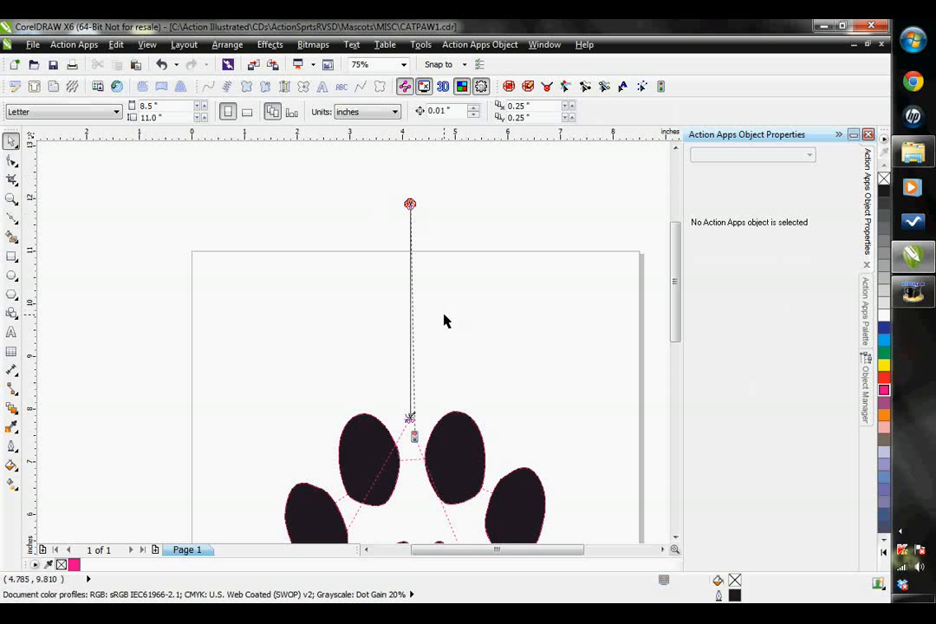
pyautogui.scroll(-1, 443, 321)
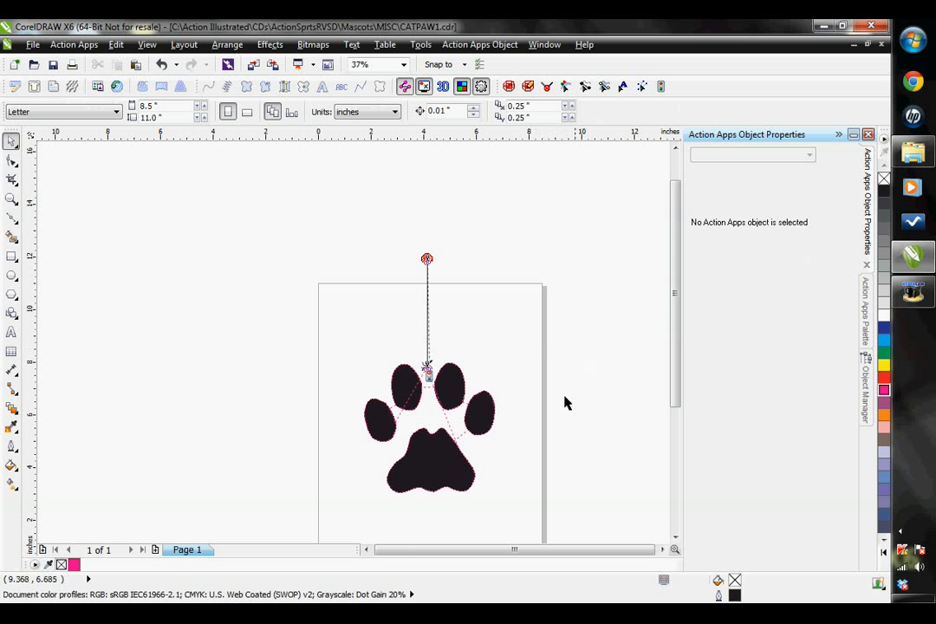
pyautogui.click(675, 537)
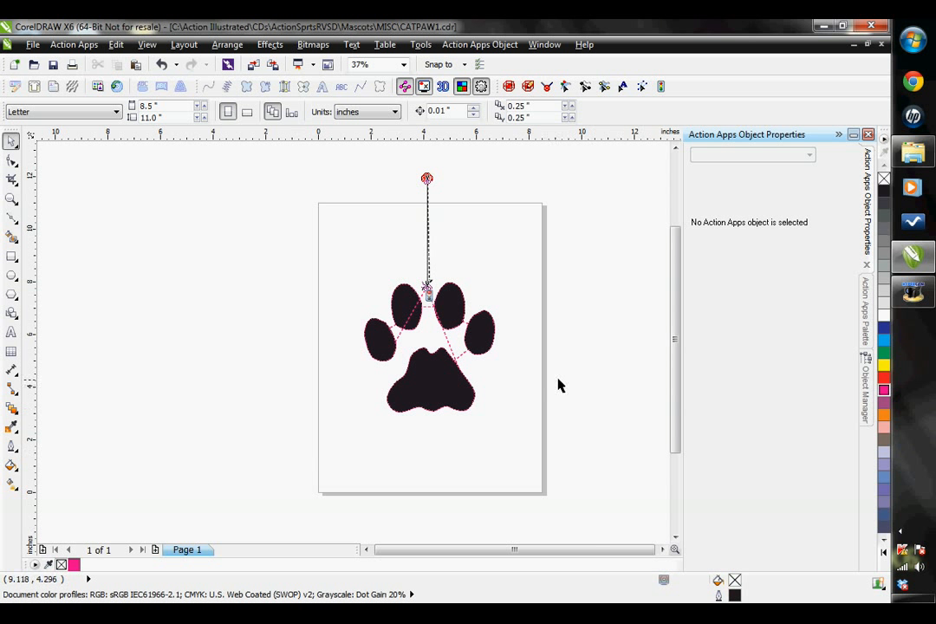
pyautogui.click(866, 364)
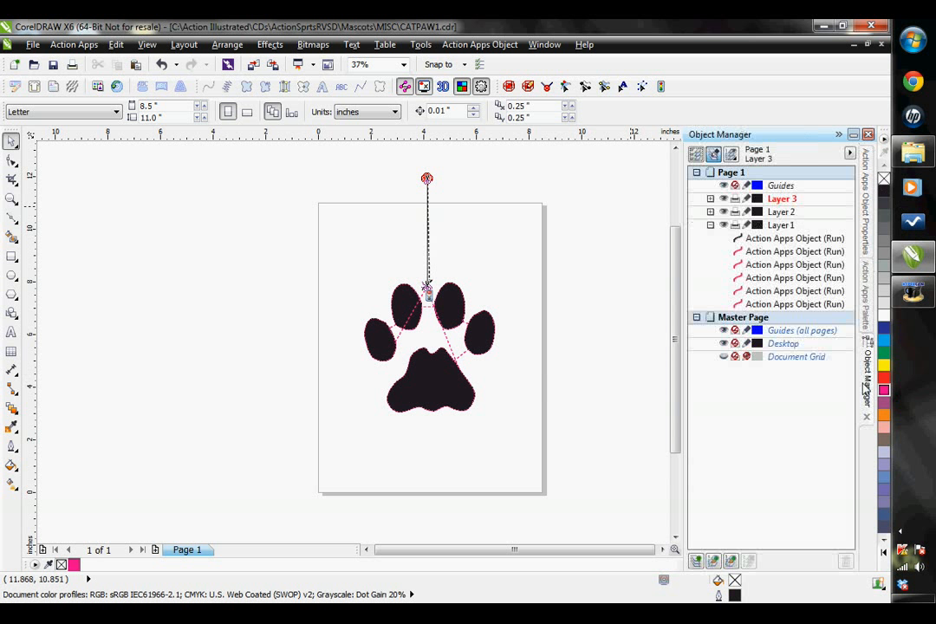
pyautogui.click(710, 212)
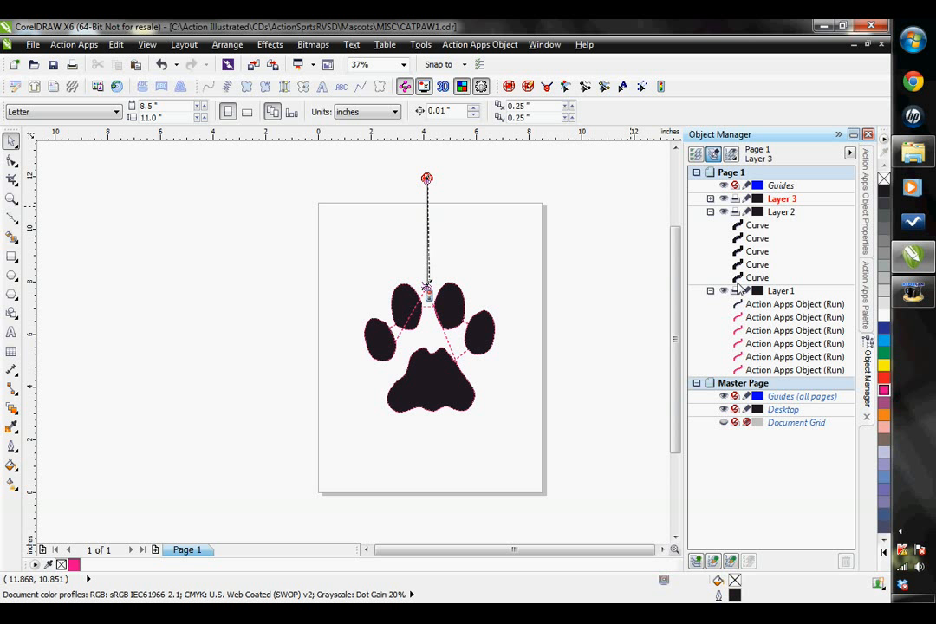
pyautogui.click(757, 278)
pyautogui.click(758, 266)
pyautogui.click(758, 252)
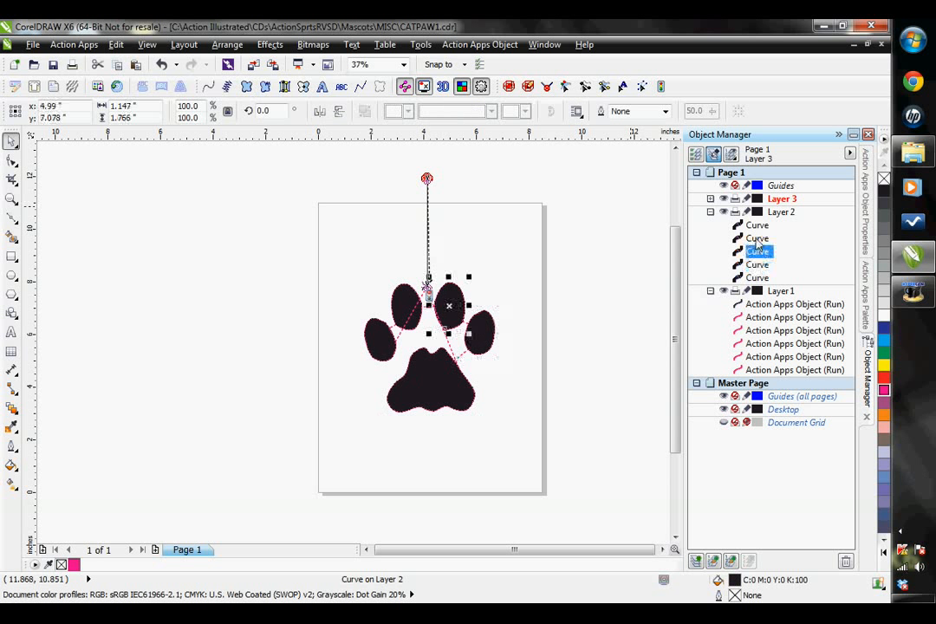
pyautogui.click(758, 239)
pyautogui.click(758, 226)
pyautogui.click(465, 239)
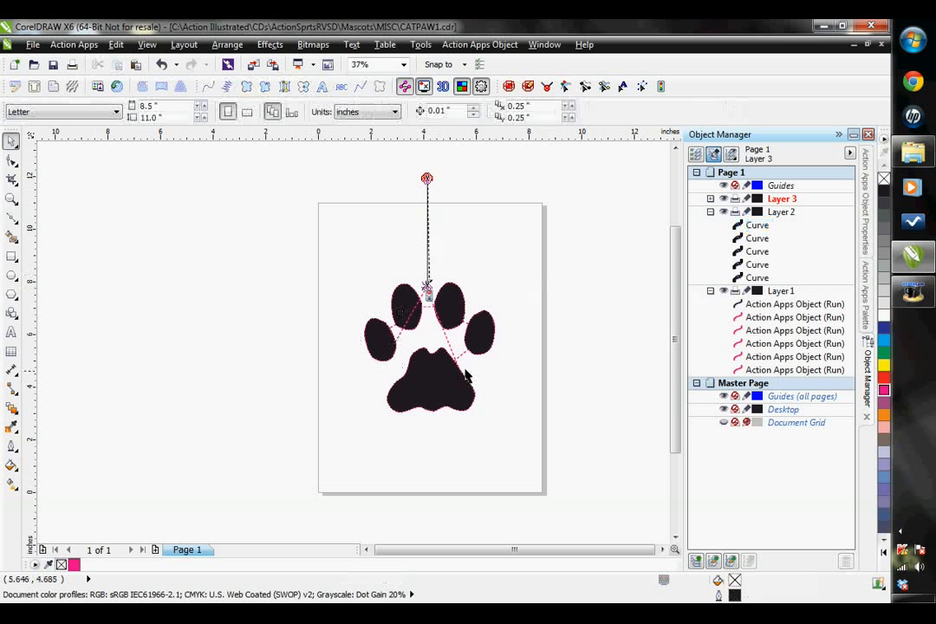
# Turn Layer 2's large pad curve into a cyan (#00AFEF) Run stitch object scaled to 94.8% about its center
pyautogui.scroll(2, 443, 377)
pyautogui.click(756, 278)
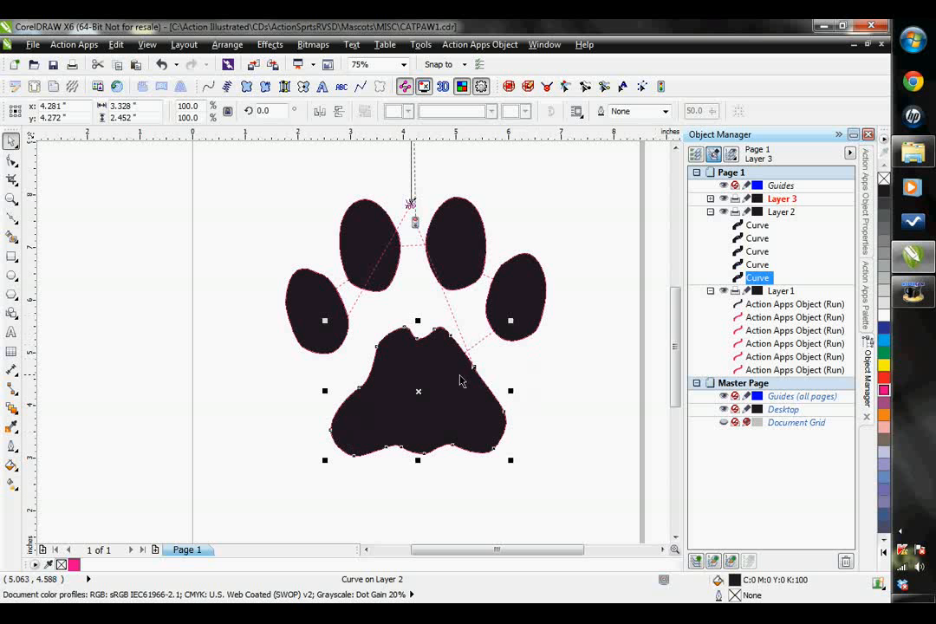
pyautogui.scroll(2, 429, 360)
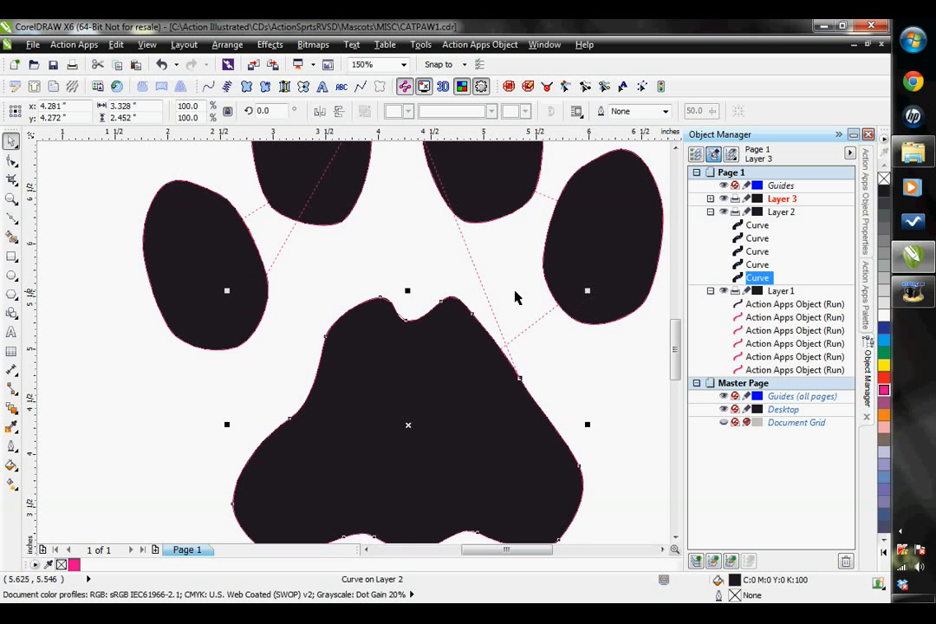
pyautogui.moveTo(227, 292); pyautogui.dragTo(235, 297)
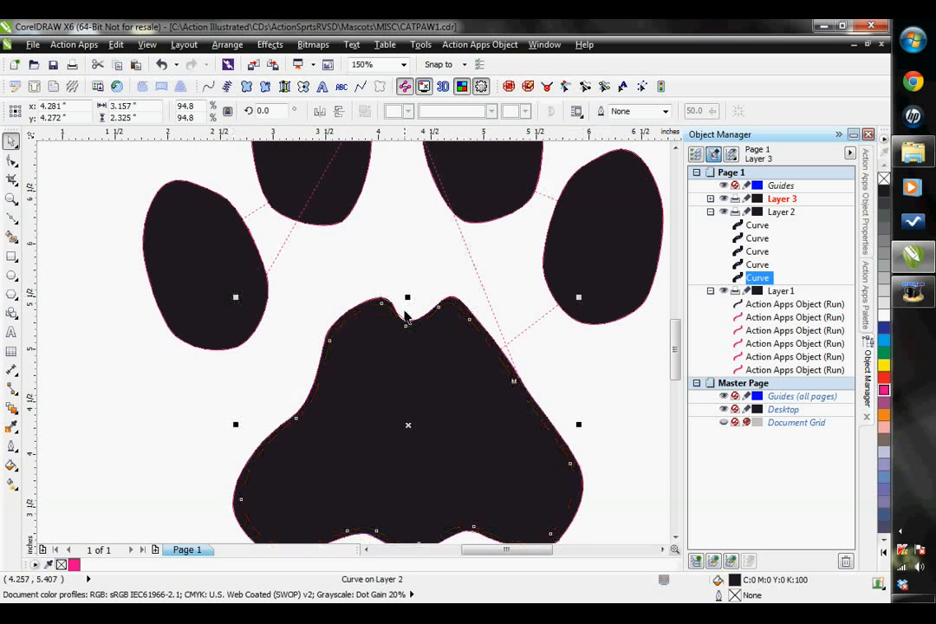
pyautogui.click(884, 340)
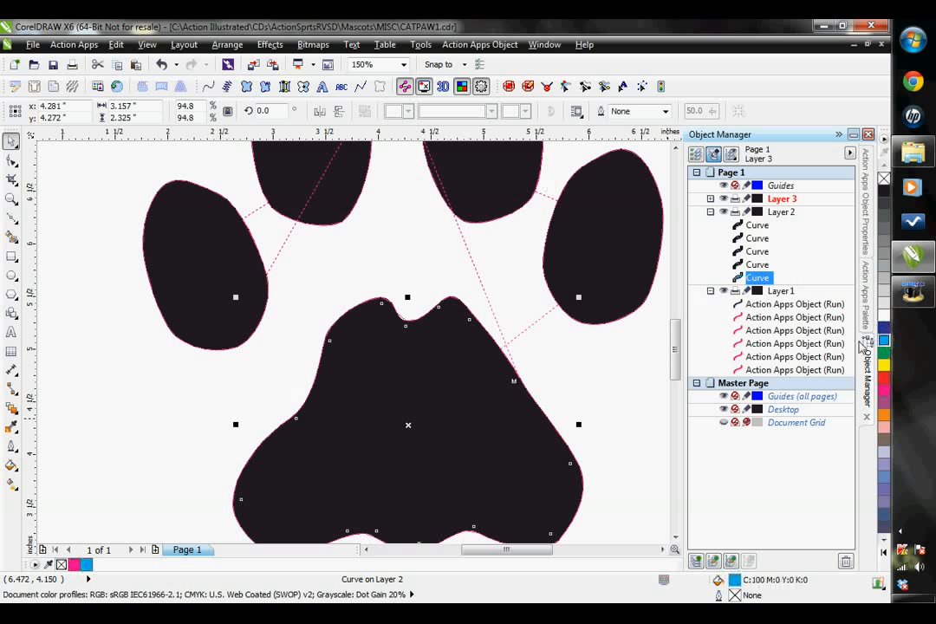
pyautogui.click(209, 88)
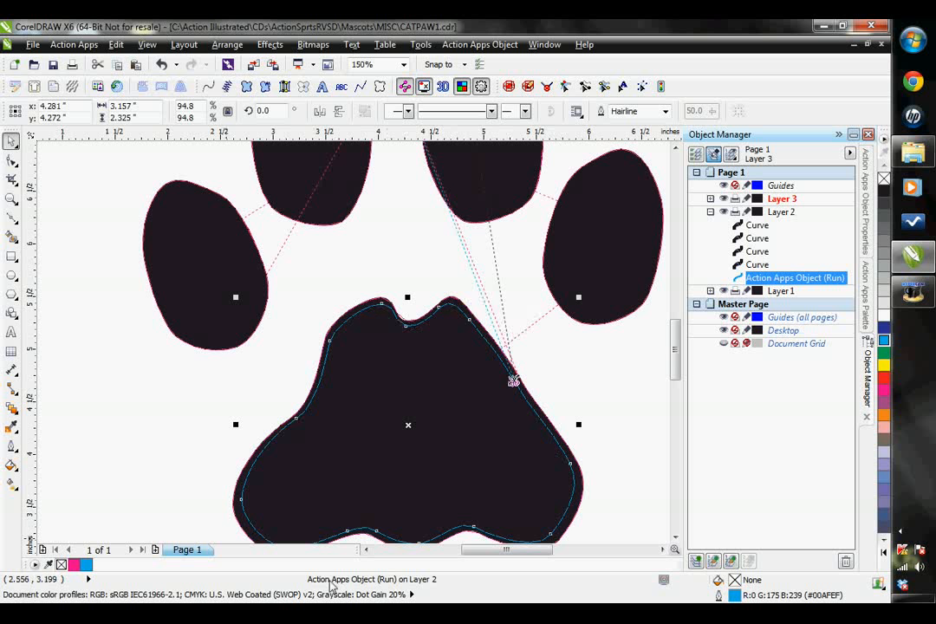
# Scale the outer right toe curve on Layer 2 to 93.9% about its center and make it a cyan Run stitch object
pyautogui.click(755, 265)
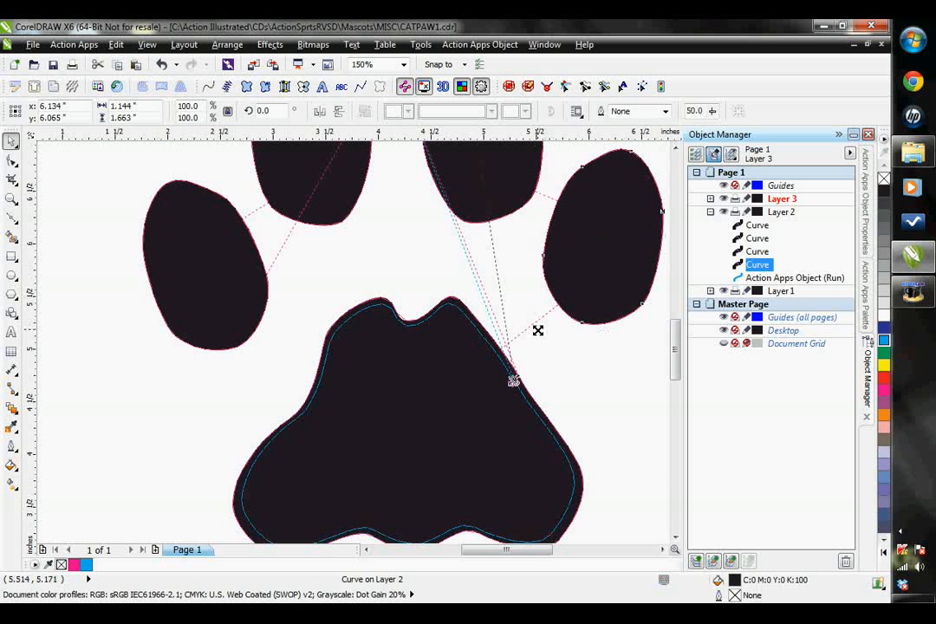
pyautogui.moveTo(537, 330); pyautogui.dragTo(541, 326)
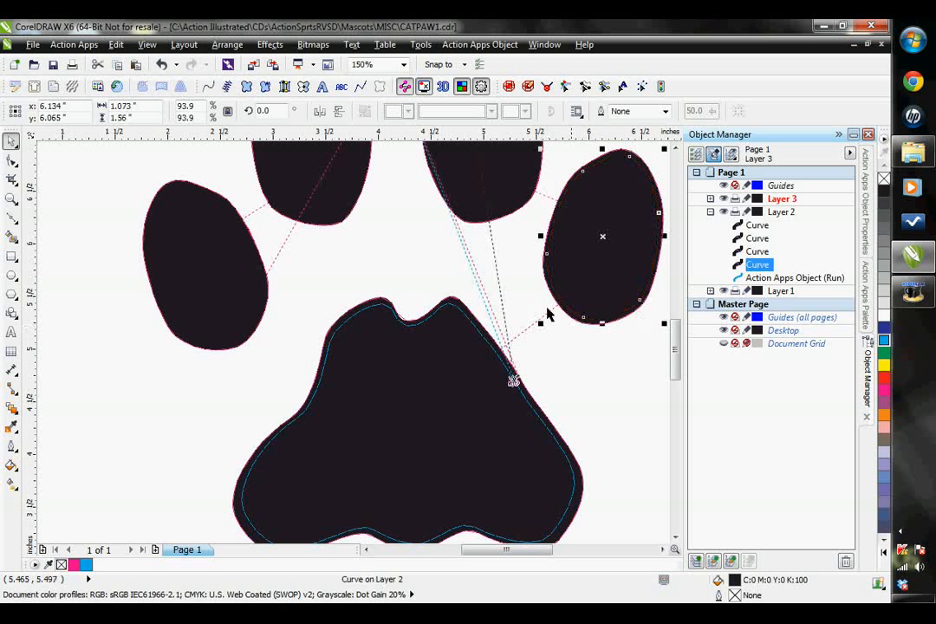
pyautogui.click(208, 87)
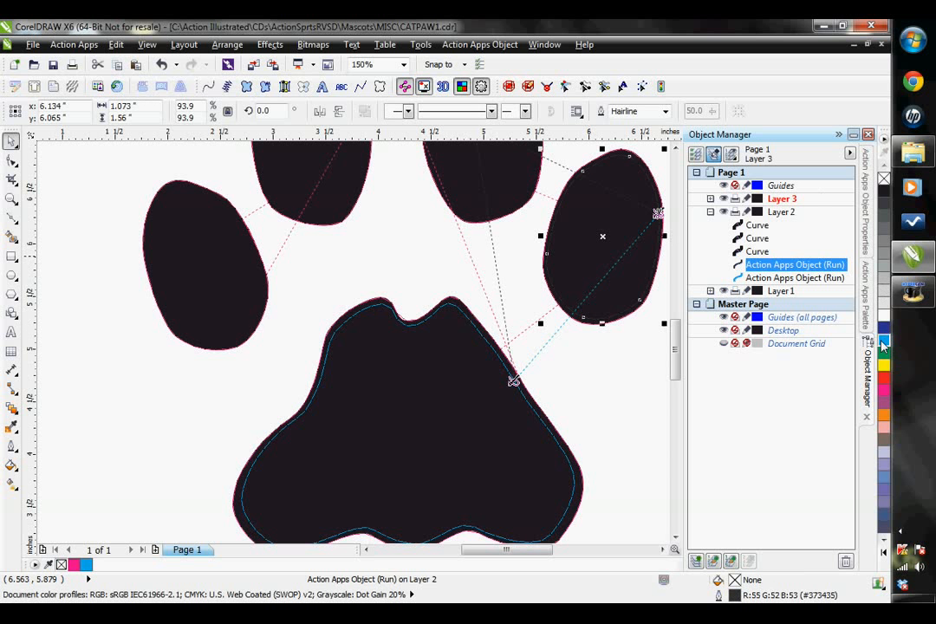
# Scale the upper right toe curve on Layer 2 to 93.8% about its center and make it a cyan Run stitch object
pyautogui.click(676, 149)
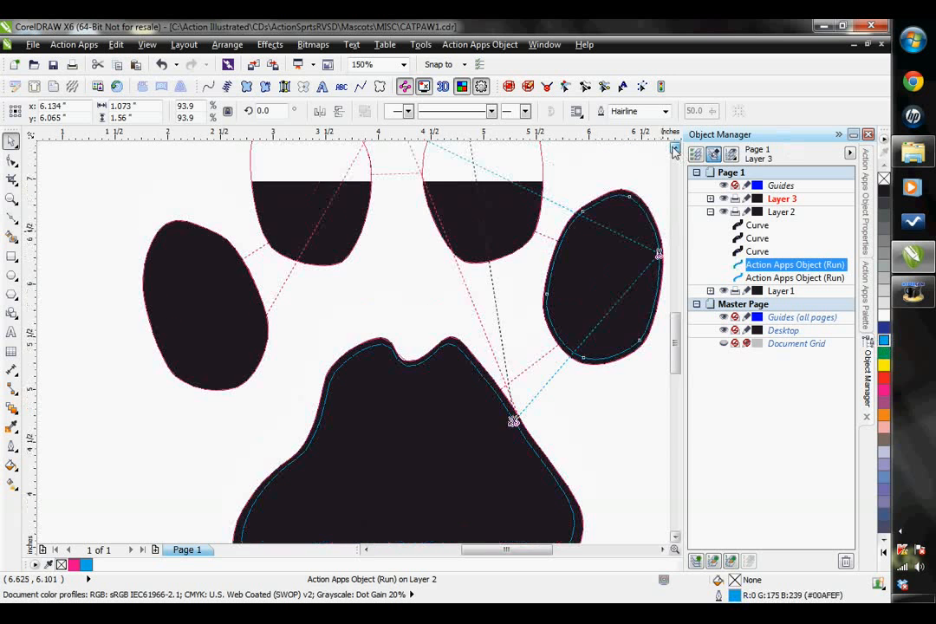
pyautogui.click(675, 151)
pyautogui.click(675, 151)
pyautogui.click(675, 151)
pyautogui.click(759, 252)
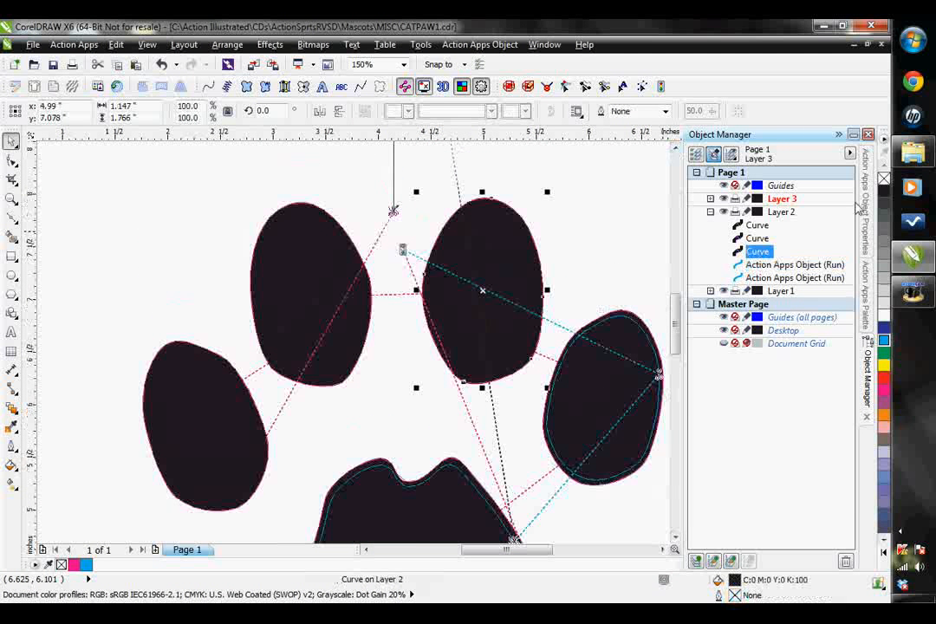
pyautogui.moveTo(547, 192); pyautogui.dragTo(544, 200)
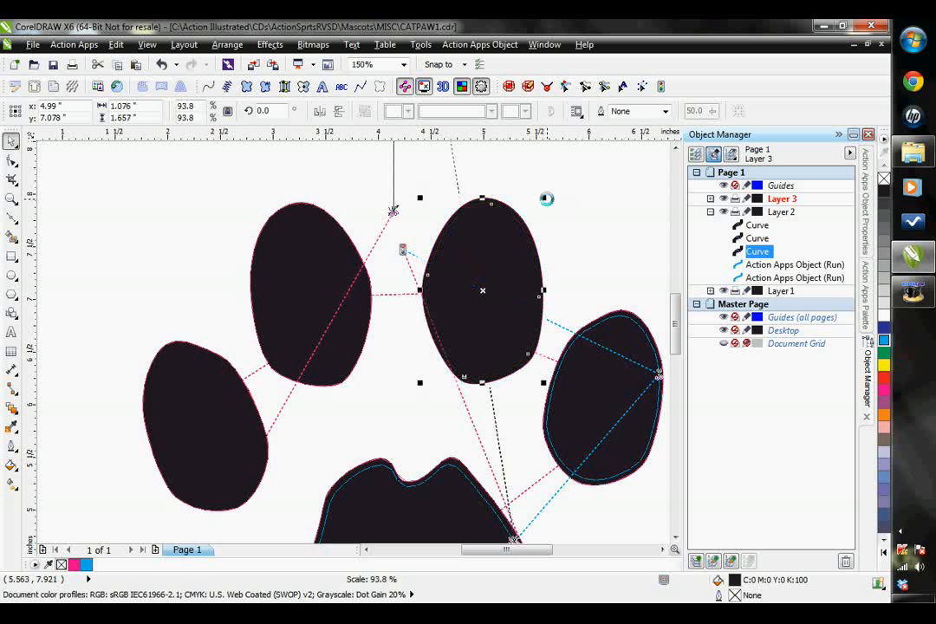
pyautogui.click(209, 88)
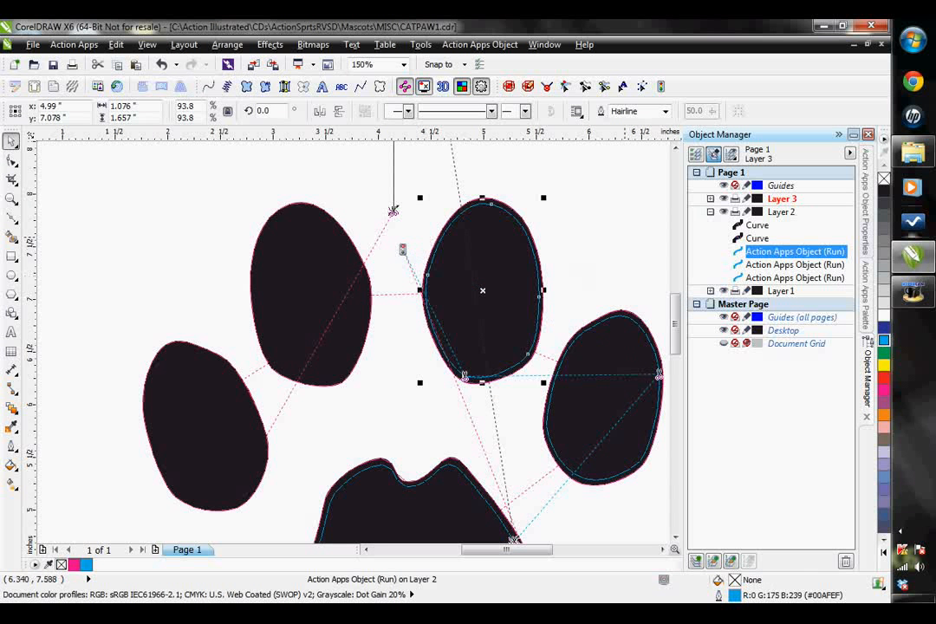
# Scale the upper left toe curve on Layer 2 to 90.7% about its center and make it a cyan Run stitch object
pyautogui.click(757, 238)
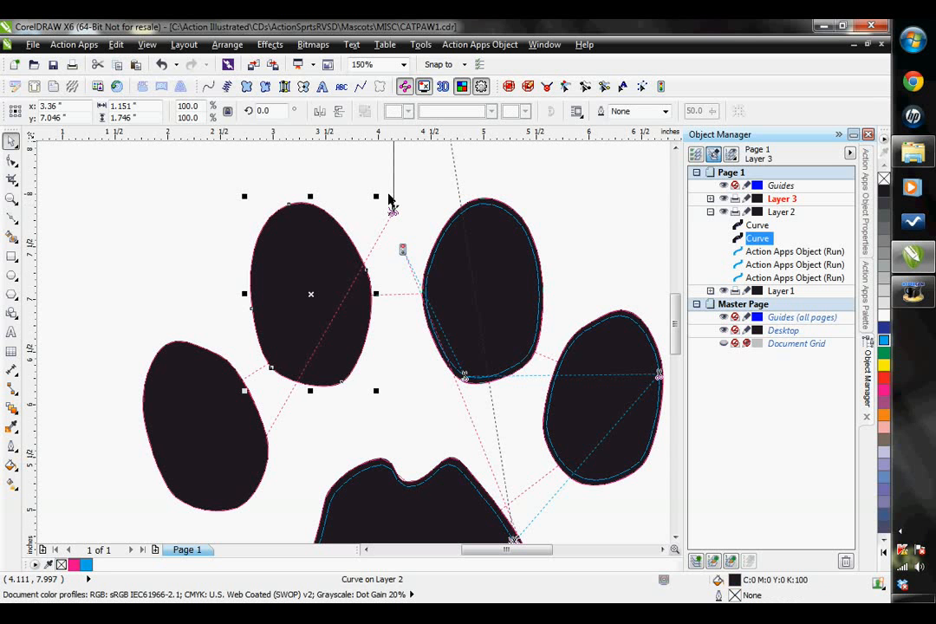
pyautogui.moveTo(381, 203); pyautogui.dragTo(370, 205)
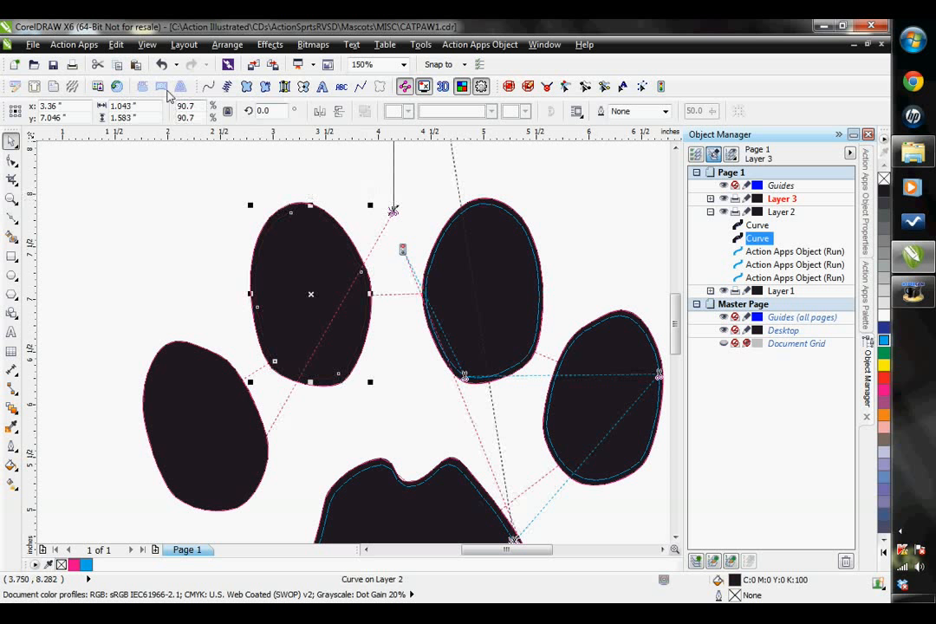
pyautogui.click(209, 88)
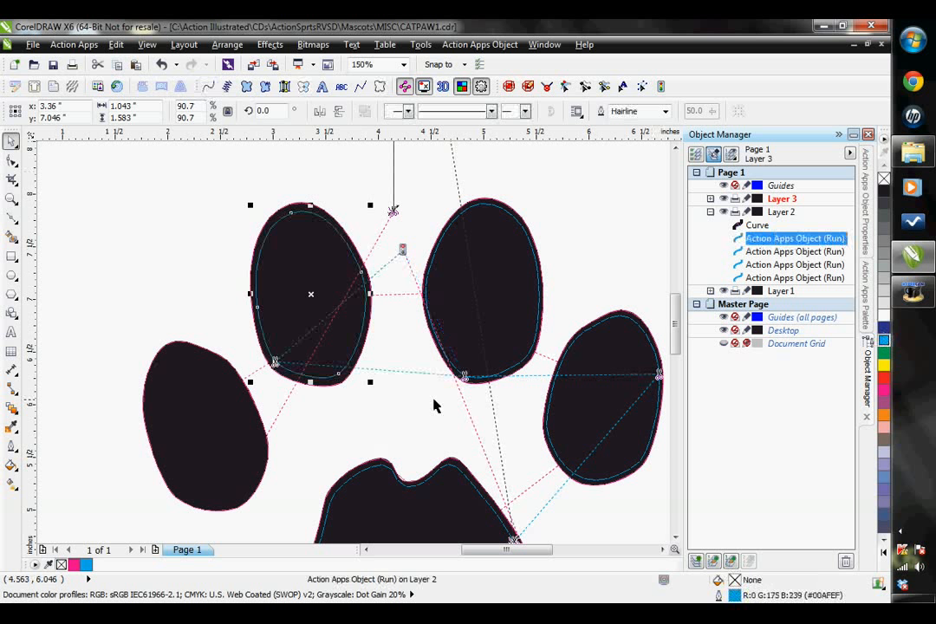
# Scale the outer left toe curve on Layer 2 to 92.4% about its center and make it a cyan (#00AFEF) Run stitch object
pyautogui.click(758, 225)
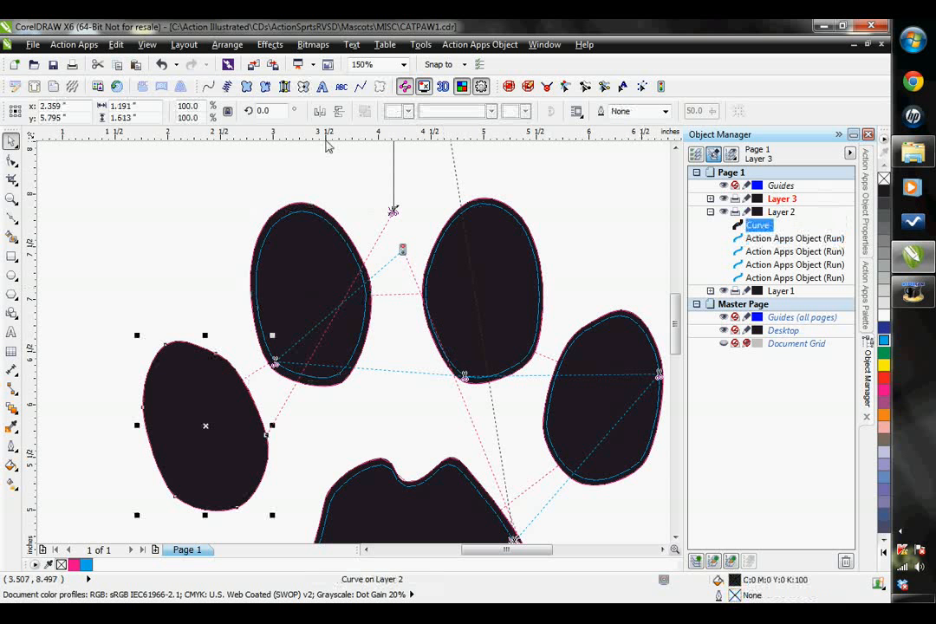
pyautogui.moveTo(272, 336); pyautogui.dragTo(268, 338)
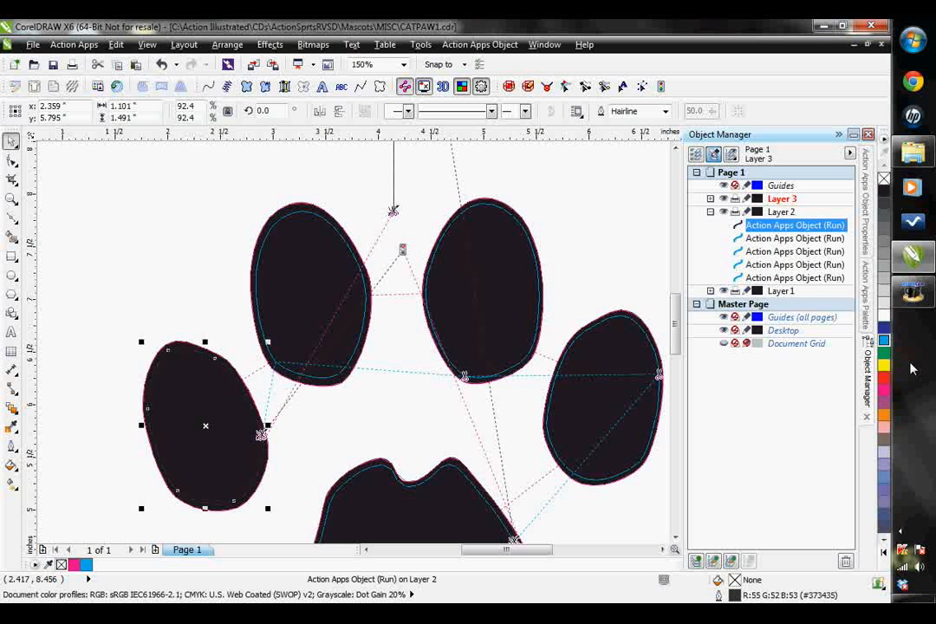
pyautogui.rightClick(884, 341)
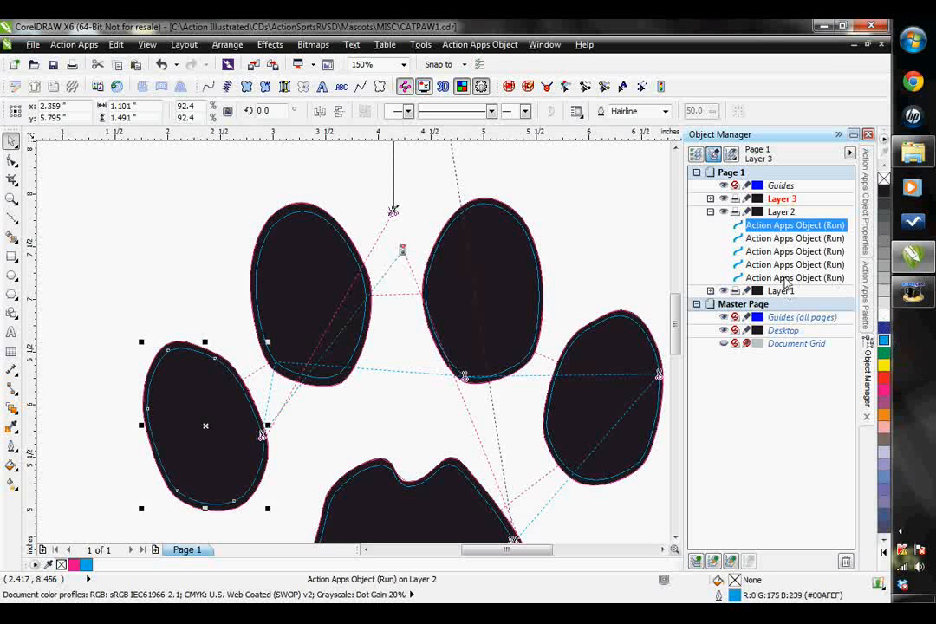
# Select all five Run objects on Layer 2 and apply Auto Start/Stop to them
pyautogui.click(779, 278)
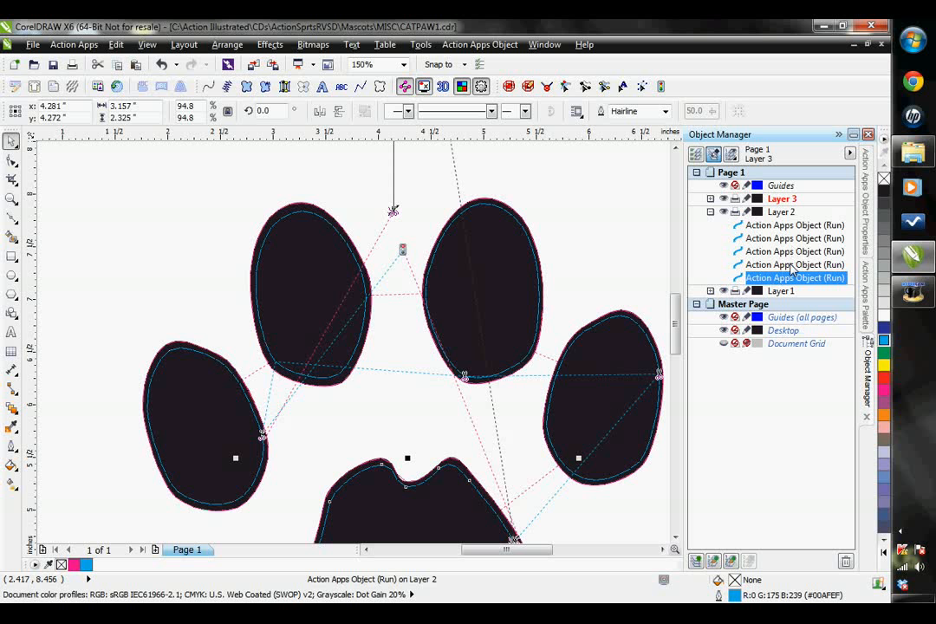
pyautogui.keyDown('ctrl'); pyautogui.click(780, 264); pyautogui.keyUp('ctrl')
pyautogui.keyDown('ctrl'); pyautogui.click(780, 251); pyautogui.keyUp('ctrl')
pyautogui.keyDown('ctrl'); pyautogui.click(781, 238); pyautogui.keyUp('ctrl')
pyautogui.keyDown('ctrl'); pyautogui.click(780, 225); pyautogui.keyUp('ctrl')
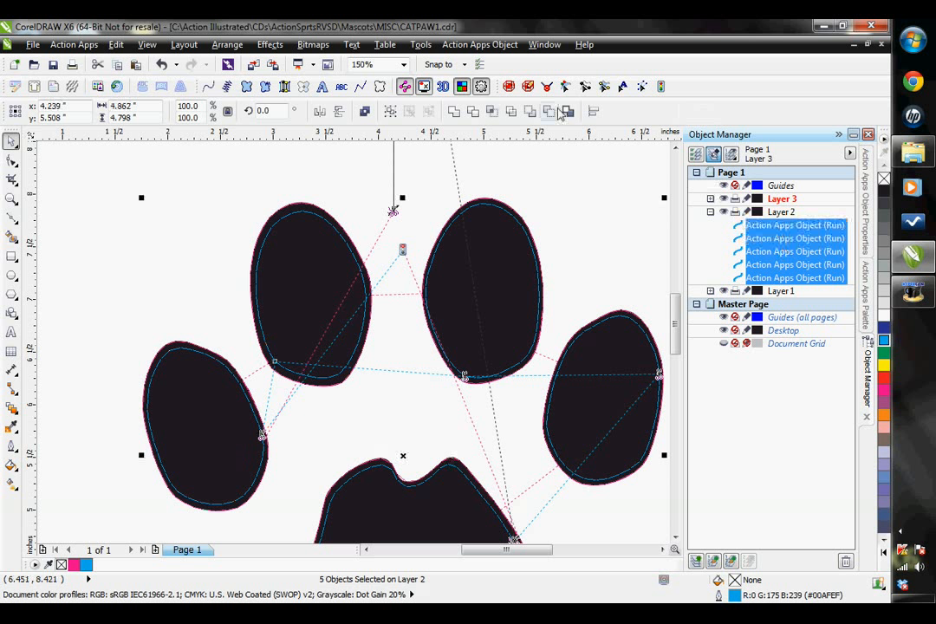
pyautogui.click(503, 44)
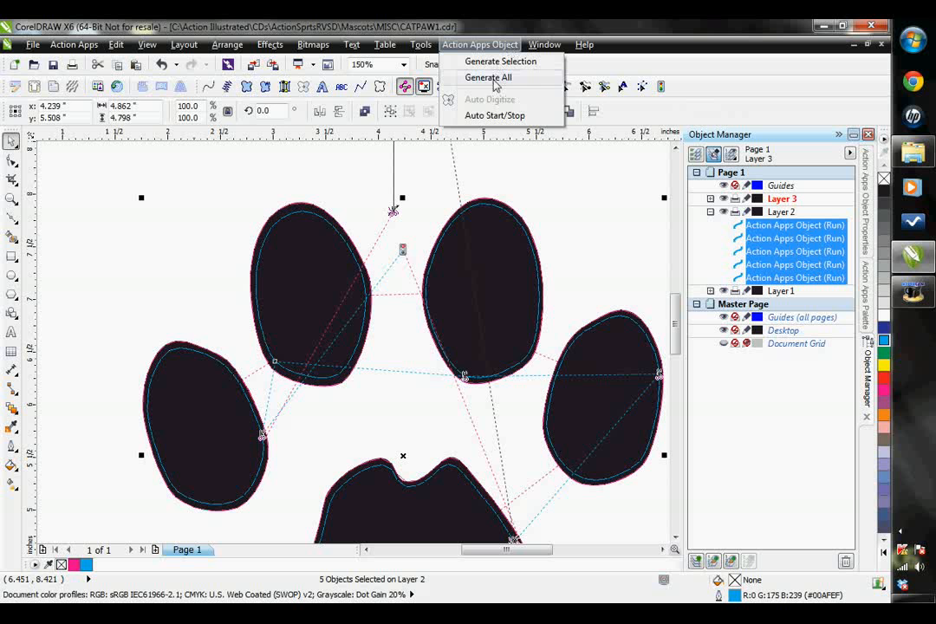
pyautogui.click(494, 115)
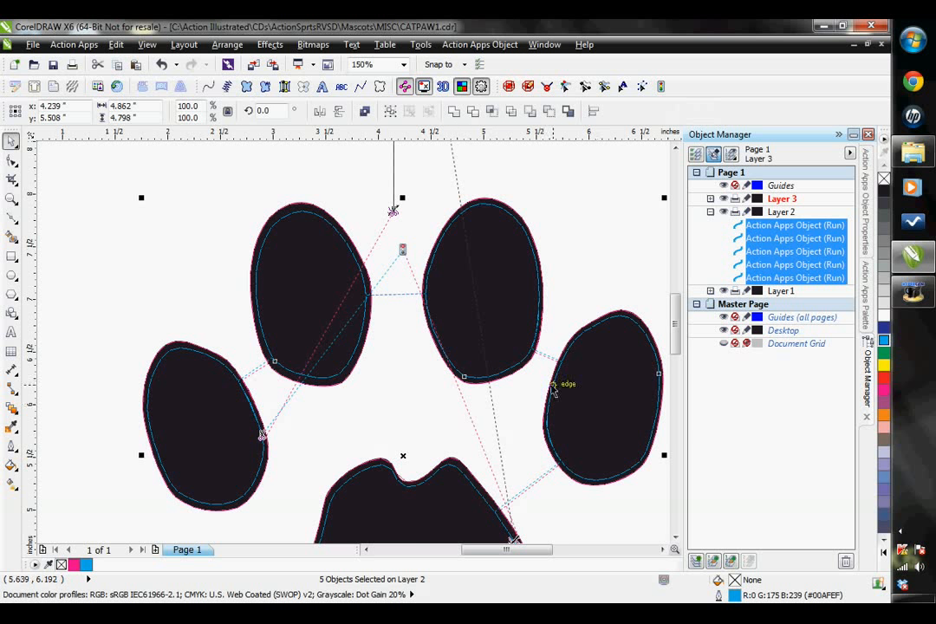
# Expand Layers 1 and 3 in the object list and convert all five Layer 3 curves into Steil stitch objects
pyautogui.scroll(-1, 555, 385)
pyautogui.click(663, 550)
pyautogui.click(663, 551)
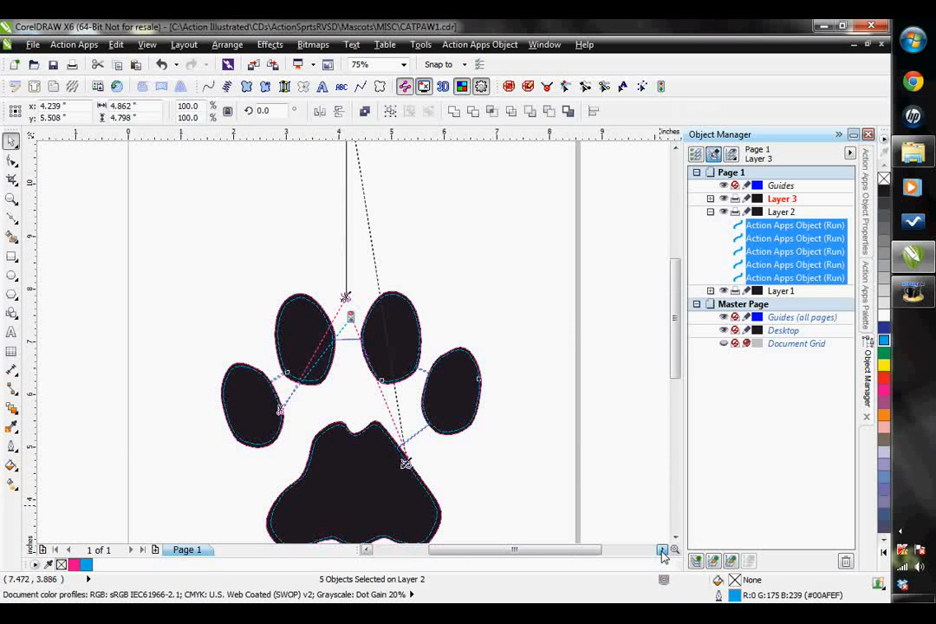
pyautogui.click(676, 537)
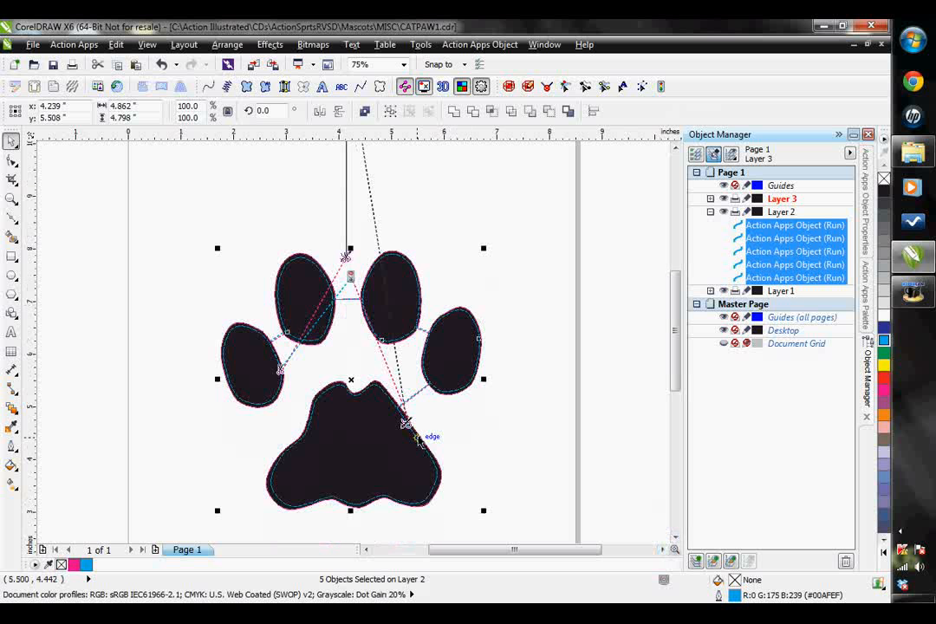
pyautogui.click(711, 291)
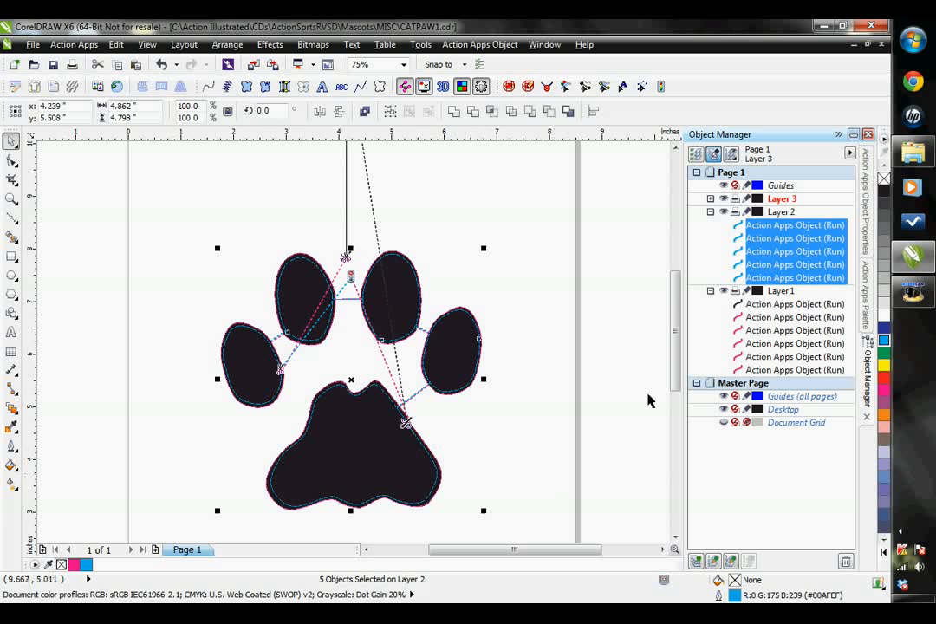
pyautogui.click(711, 199)
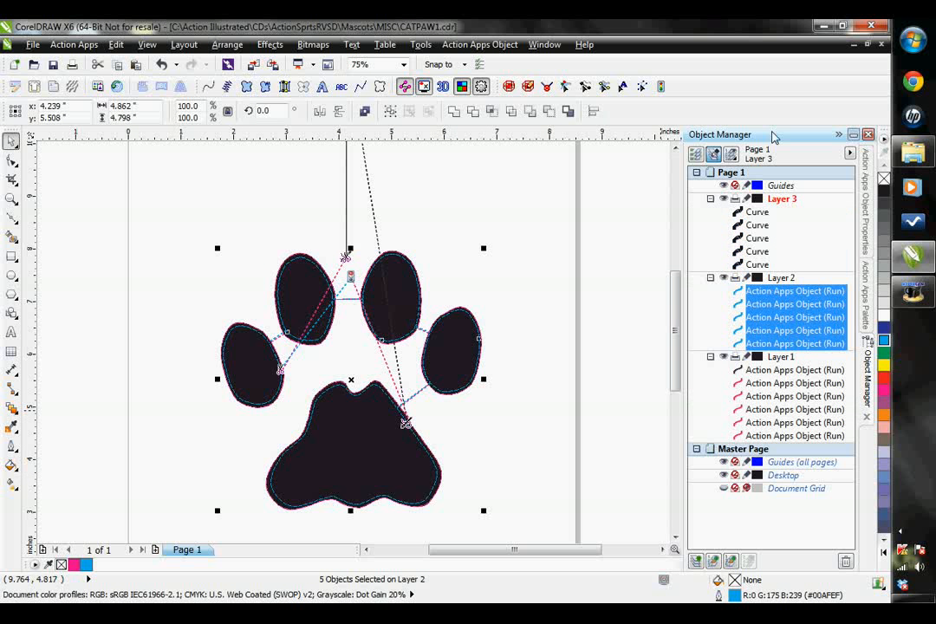
pyautogui.click(757, 265)
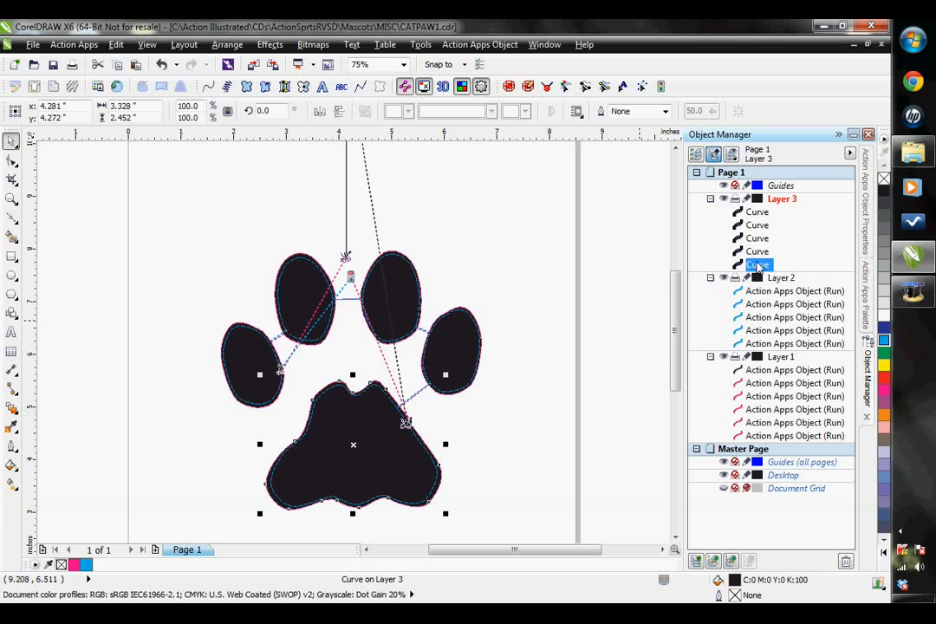
pyautogui.keyDown('ctrl'); pyautogui.click(757, 252); pyautogui.keyUp('ctrl')
pyautogui.keyDown('ctrl'); pyautogui.click(757, 239); pyautogui.keyUp('ctrl')
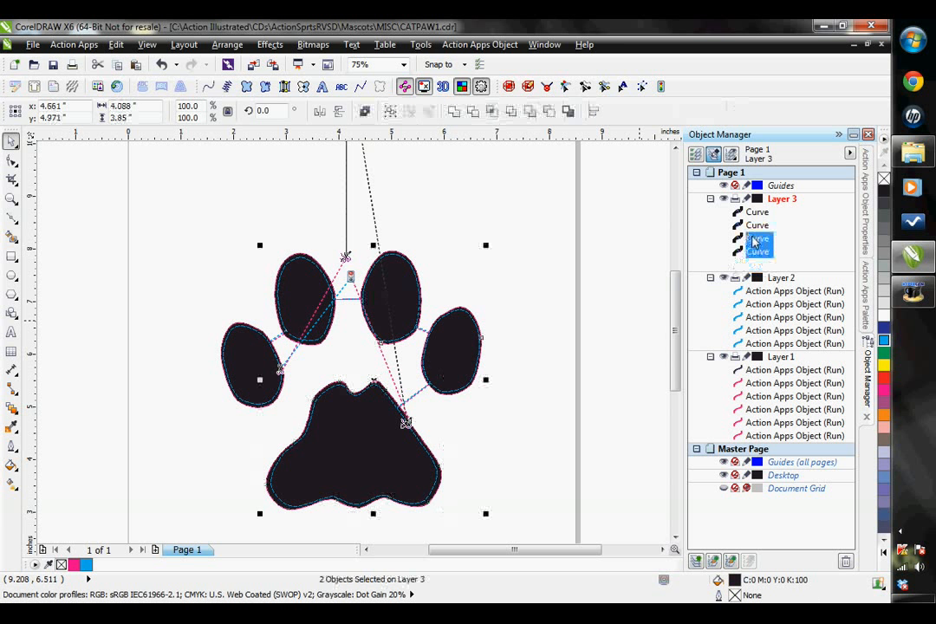
pyautogui.keyDown('ctrl'); pyautogui.click(756, 225); pyautogui.keyUp('ctrl')
pyautogui.keyDown('ctrl'); pyautogui.click(757, 212); pyautogui.keyUp('ctrl')
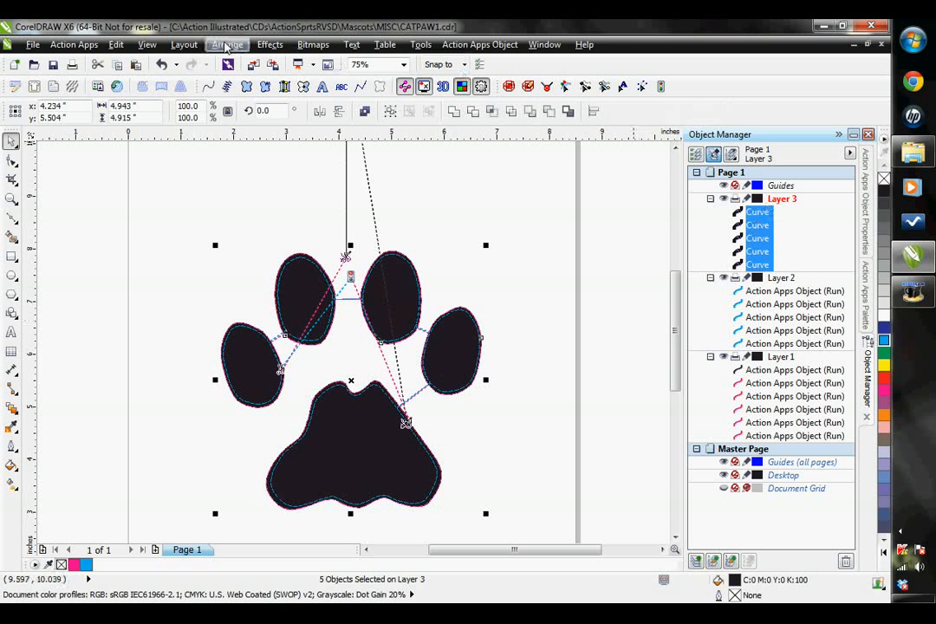
pyautogui.click(227, 86)
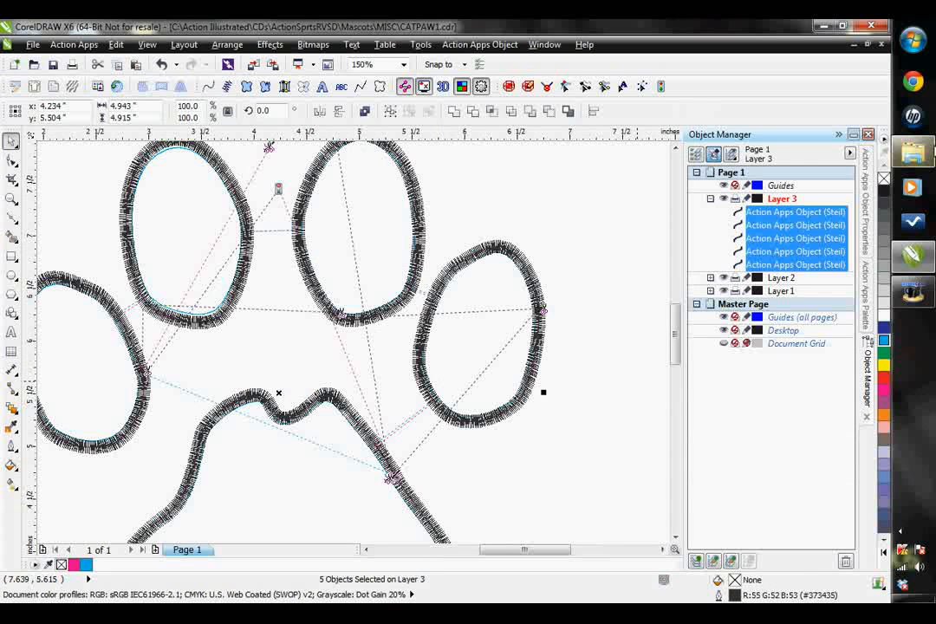
# Set the stitch width of Layer 3's five Steil objects to 4.00 mm
pyautogui.click(865, 212)
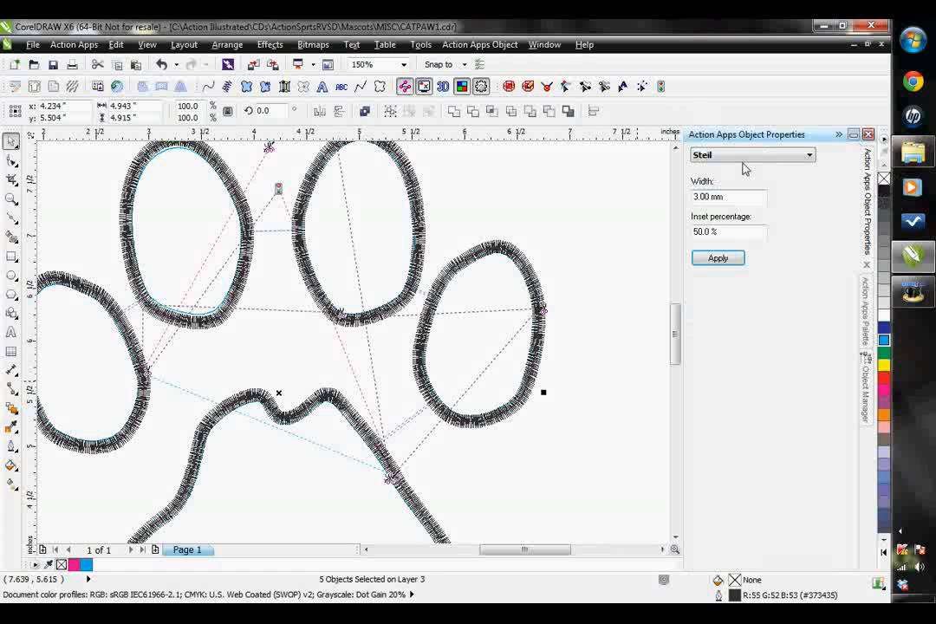
pyautogui.click(696, 197)
pyautogui.write('4')
pyautogui.press('Return')
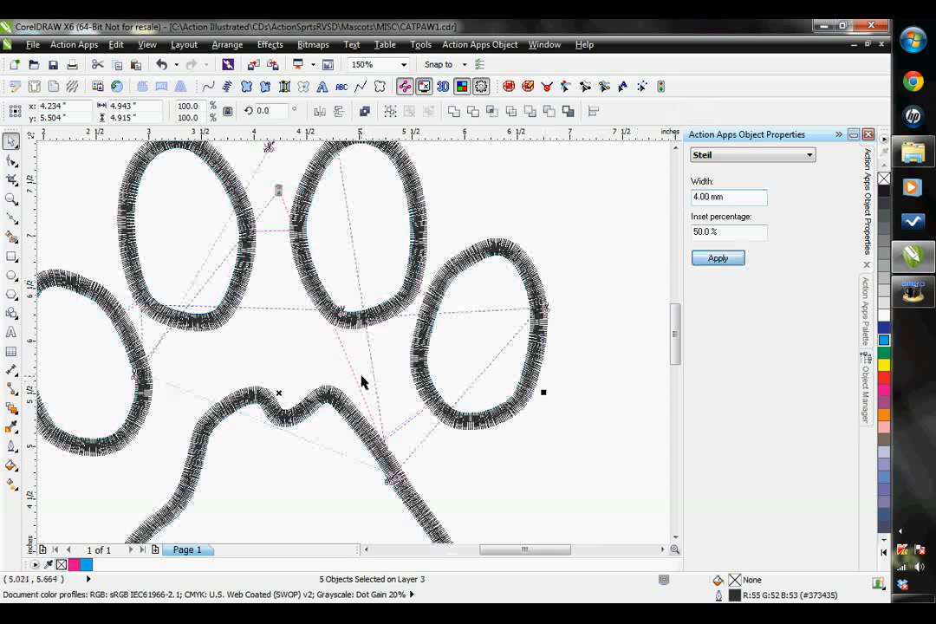
# Set the inset percentage of Layer 3's five Steil objects to 70.0% and apply it
pyautogui.scroll(1, 300, 414)
pyautogui.scroll(1, 407, 445)
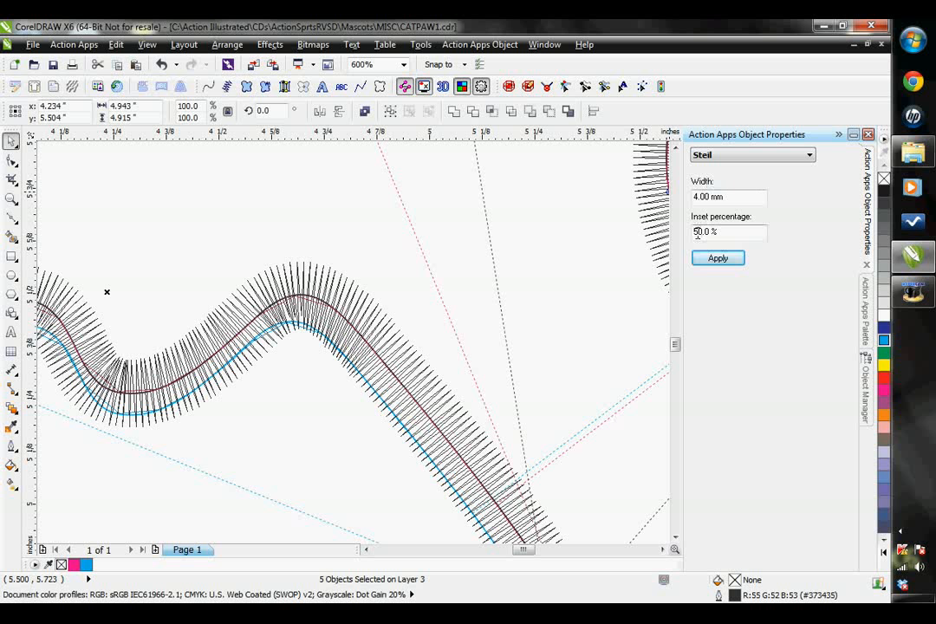
pyautogui.moveTo(698, 233); pyautogui.dragTo(685, 235)
pyautogui.write('7')
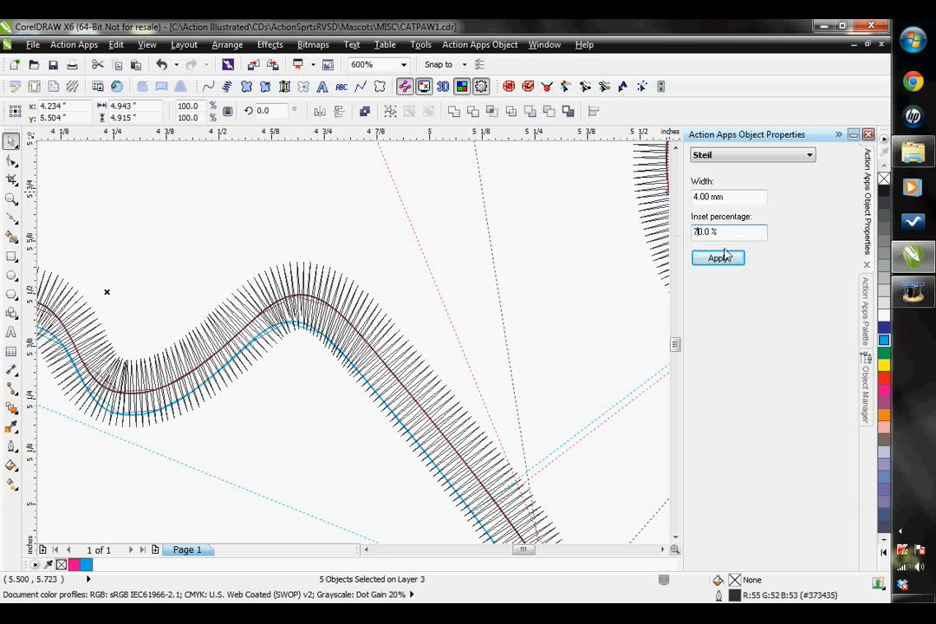
pyautogui.click(719, 259)
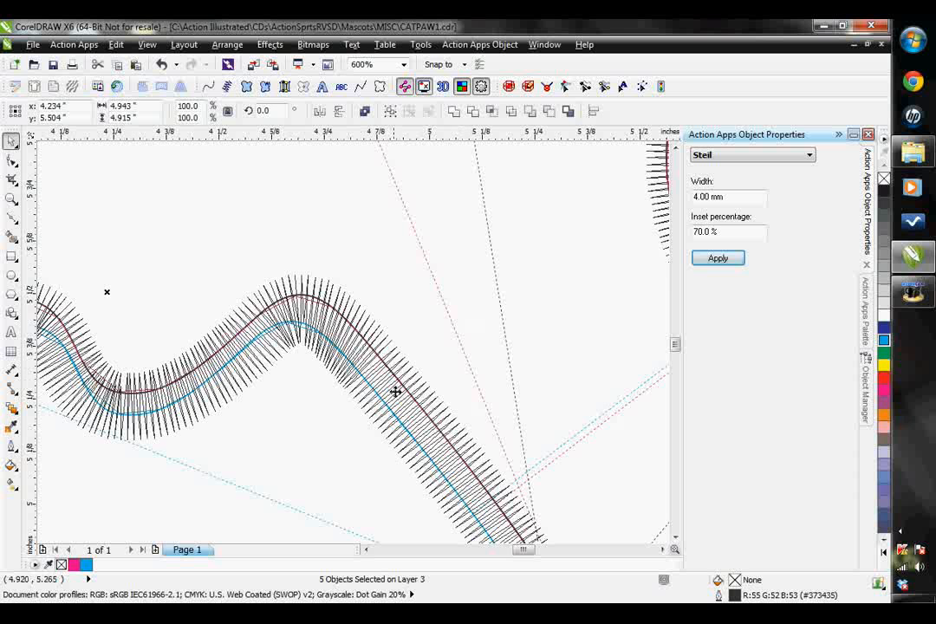
# Change the Steil objects' dark thread color to the pinkish red #F00066 from the Ackermann - Isacord 40 thread chart
pyautogui.scroll(-2, 372, 393)
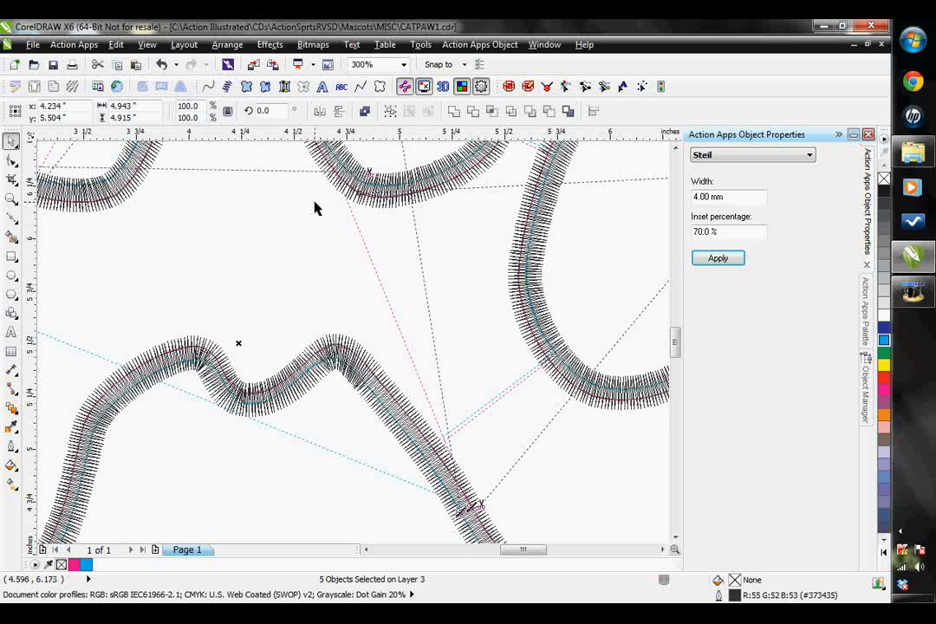
pyautogui.scroll(-2, 234, 229)
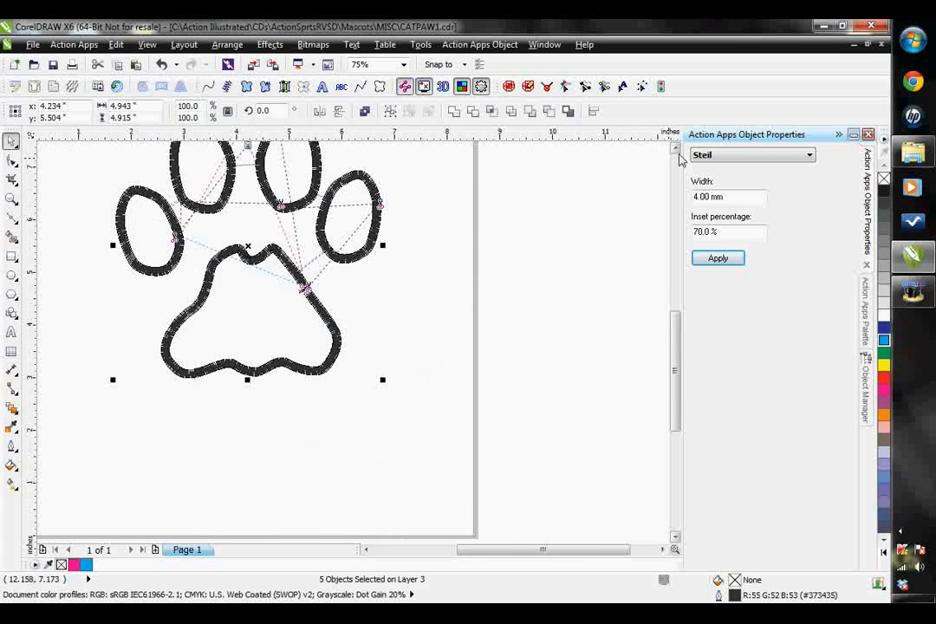
pyautogui.click(676, 149)
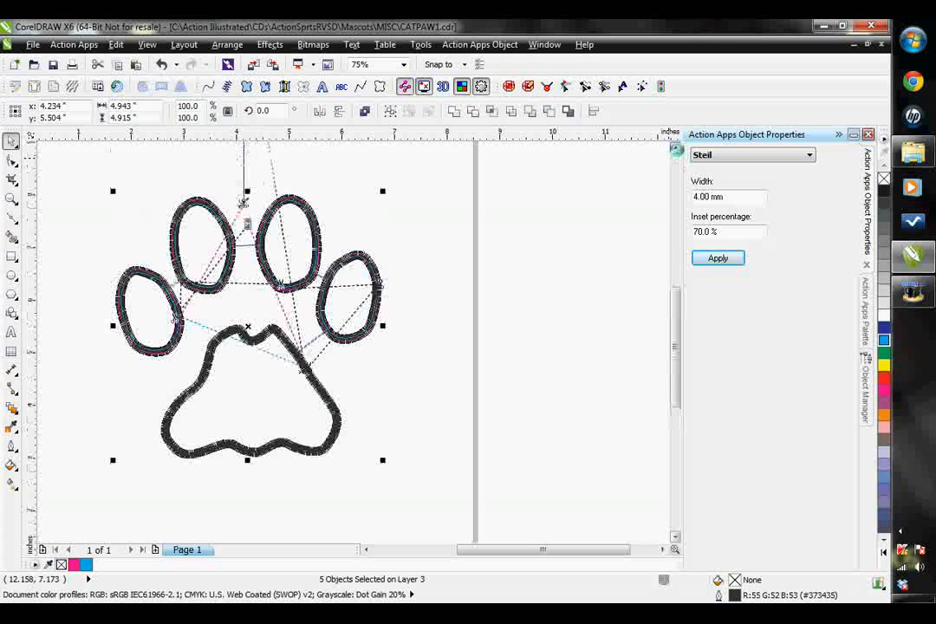
pyautogui.click(867, 315)
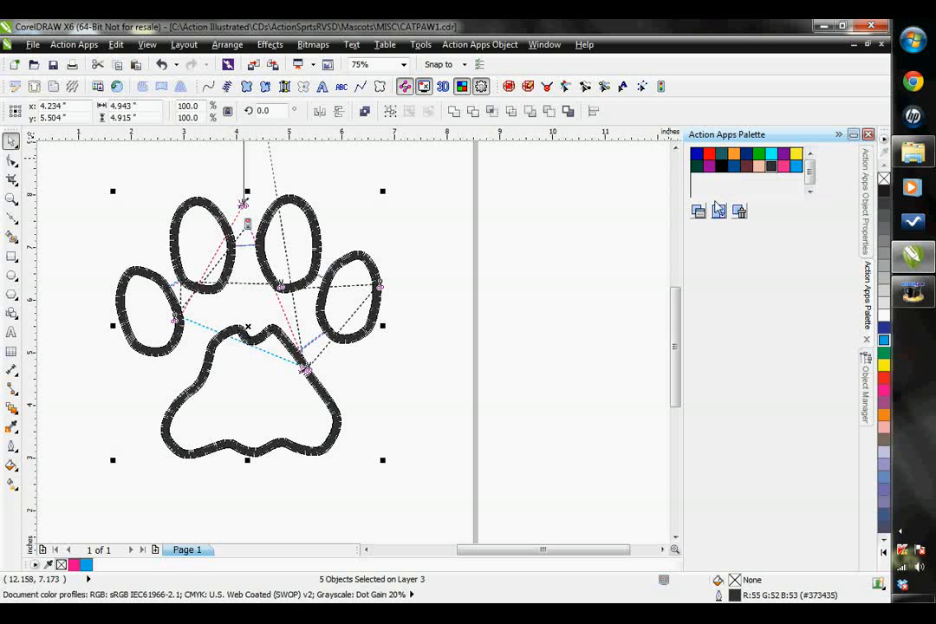
pyautogui.click(719, 211)
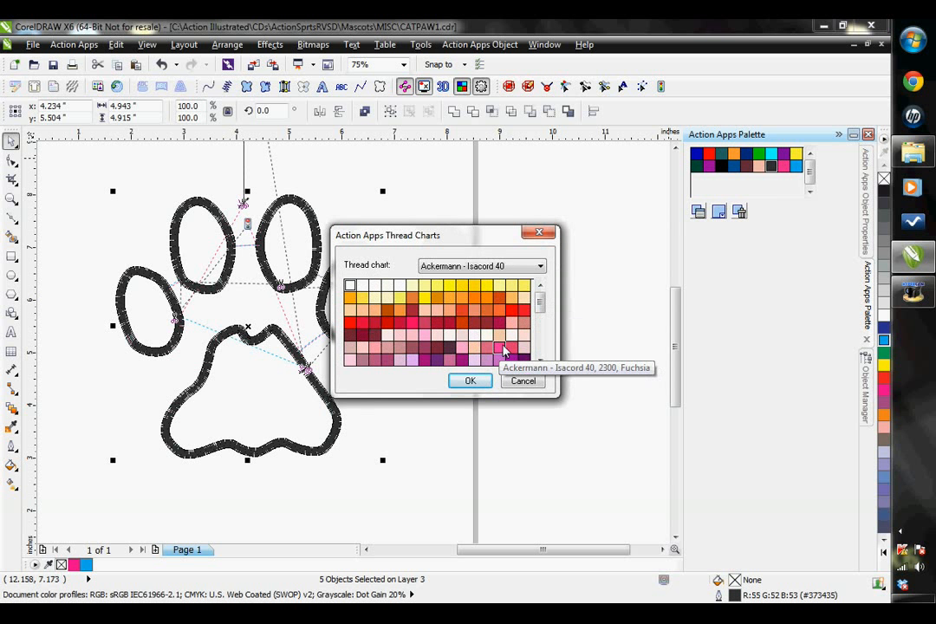
pyautogui.click(415, 322)
pyautogui.click(466, 382)
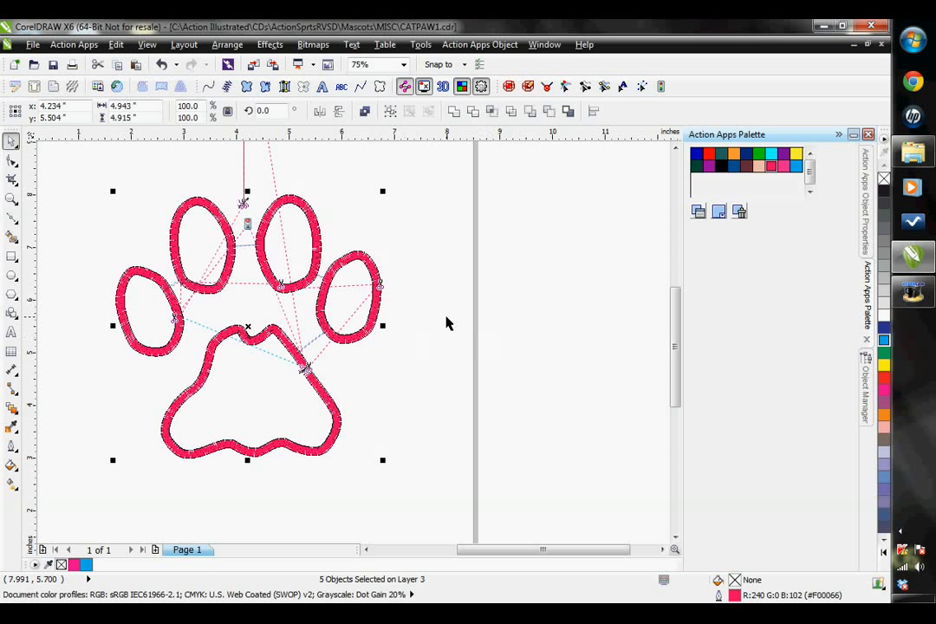
# Deselect everything and expand Layers 1 and 2 in the object list to review the finished paw design's stitch sequence
pyautogui.click(94, 299)
pyautogui.scroll(-1, 93, 299)
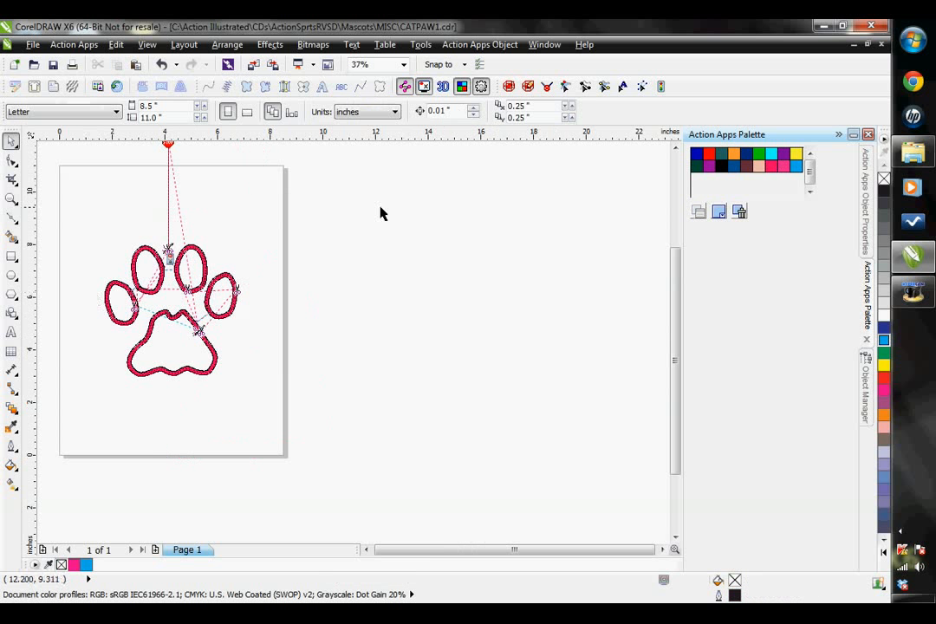
pyautogui.click(366, 550)
pyautogui.scroll(2, 642, 200)
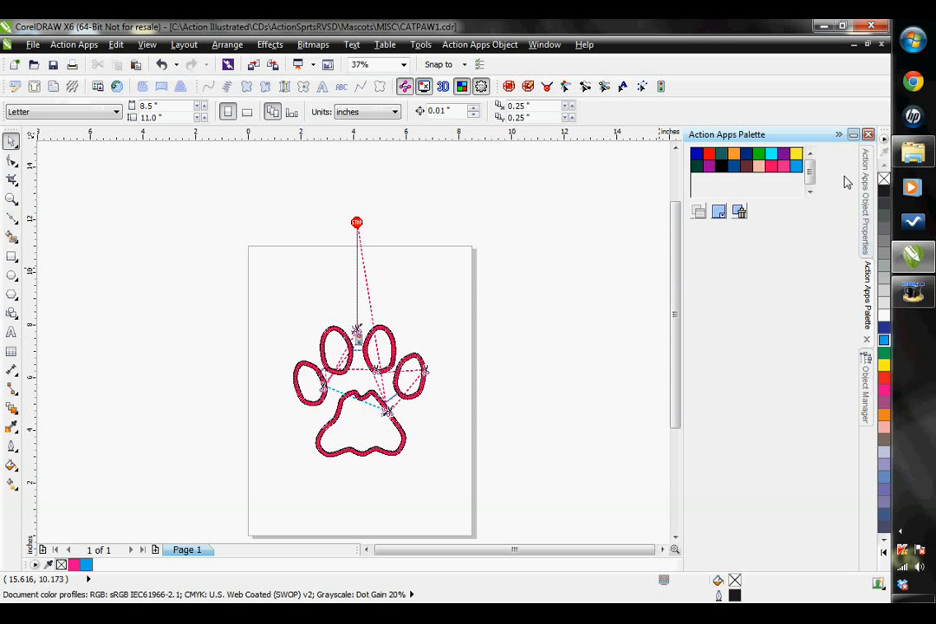
pyautogui.click(867, 385)
pyautogui.click(710, 278)
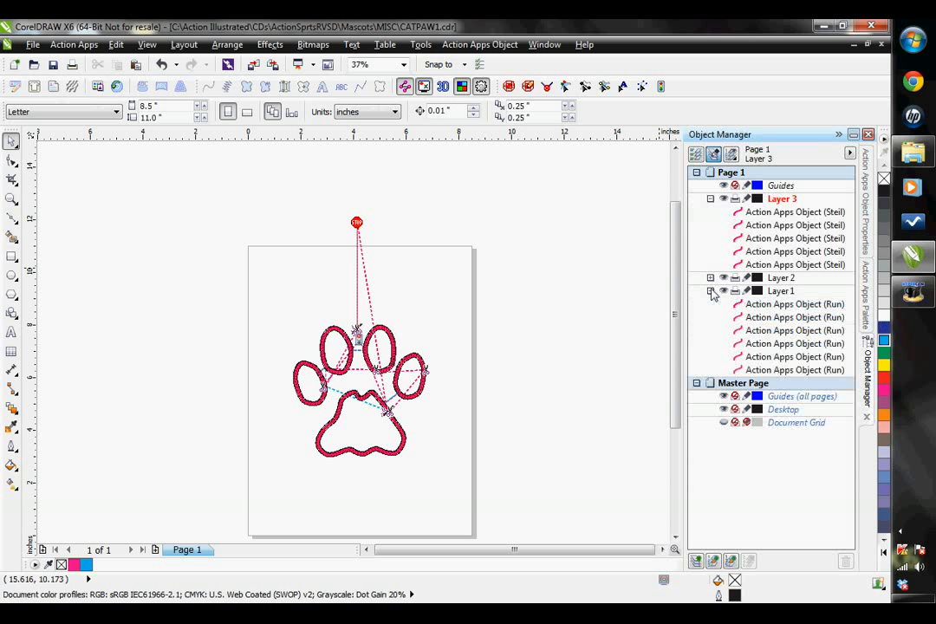
pyautogui.click(710, 356)
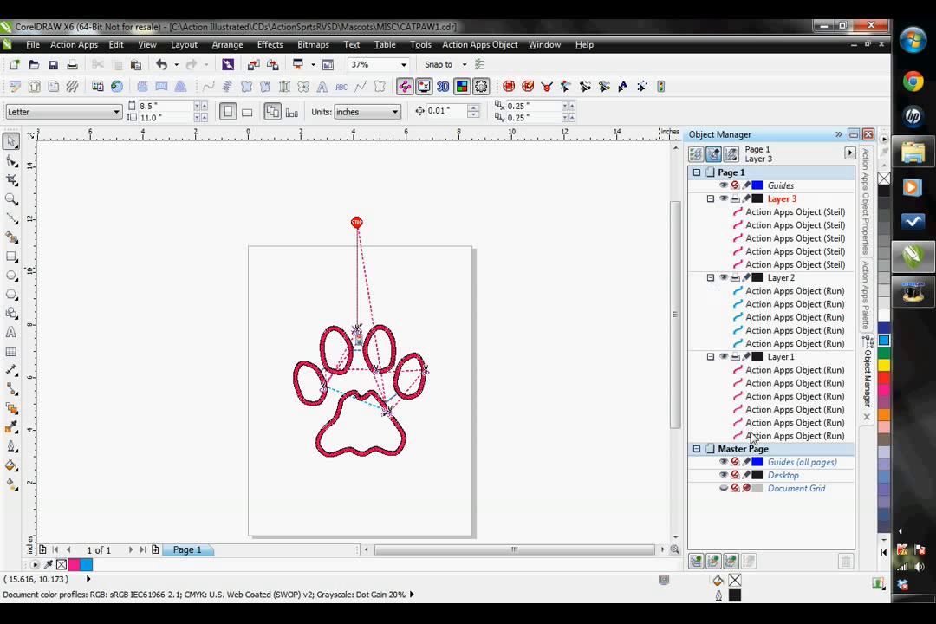